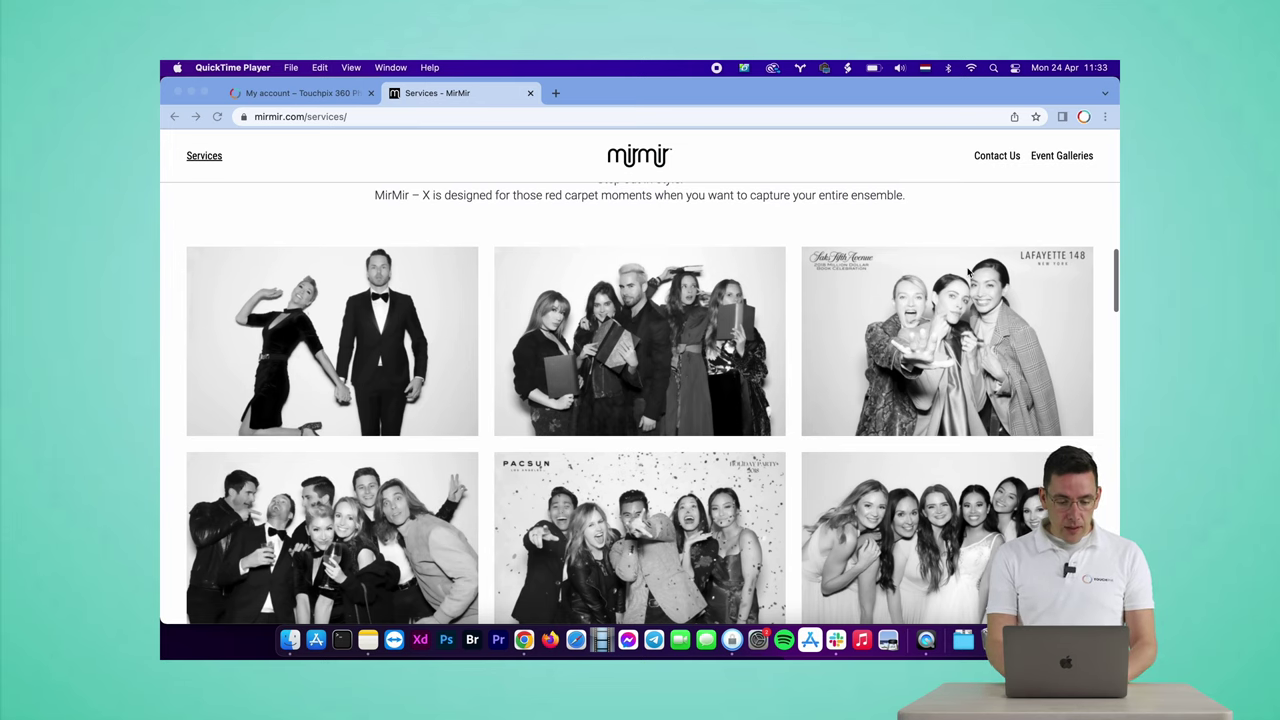
Switch to the 'My account – Touchpix' tab showing the events list.
click(320, 93)
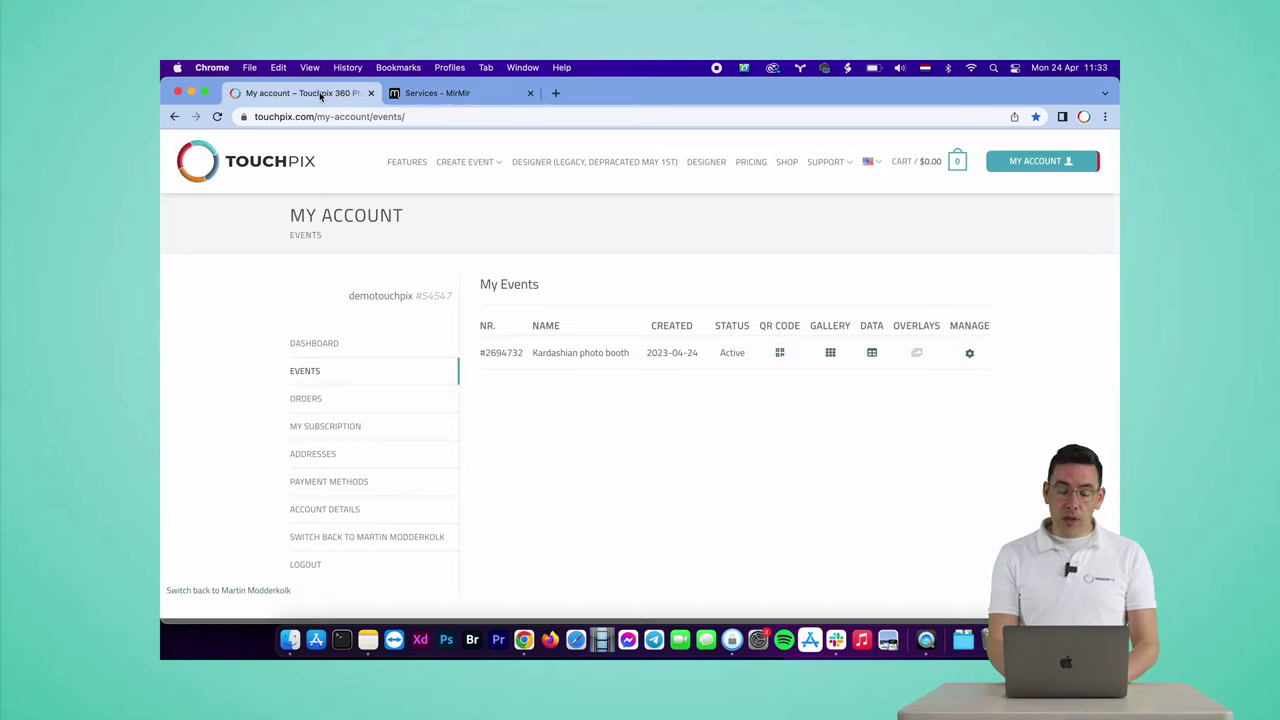
Open the Kardashian photo booth event's settings for editing from its Manage menu.
click(970, 355)
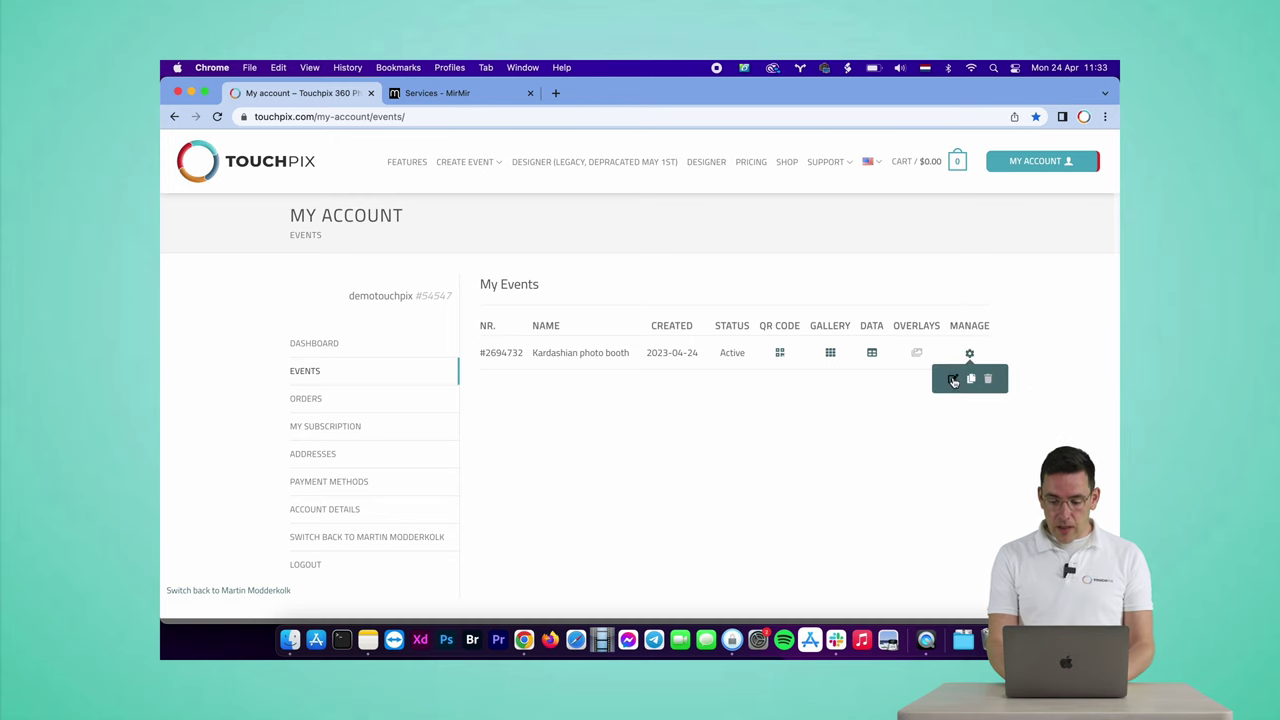
click(953, 380)
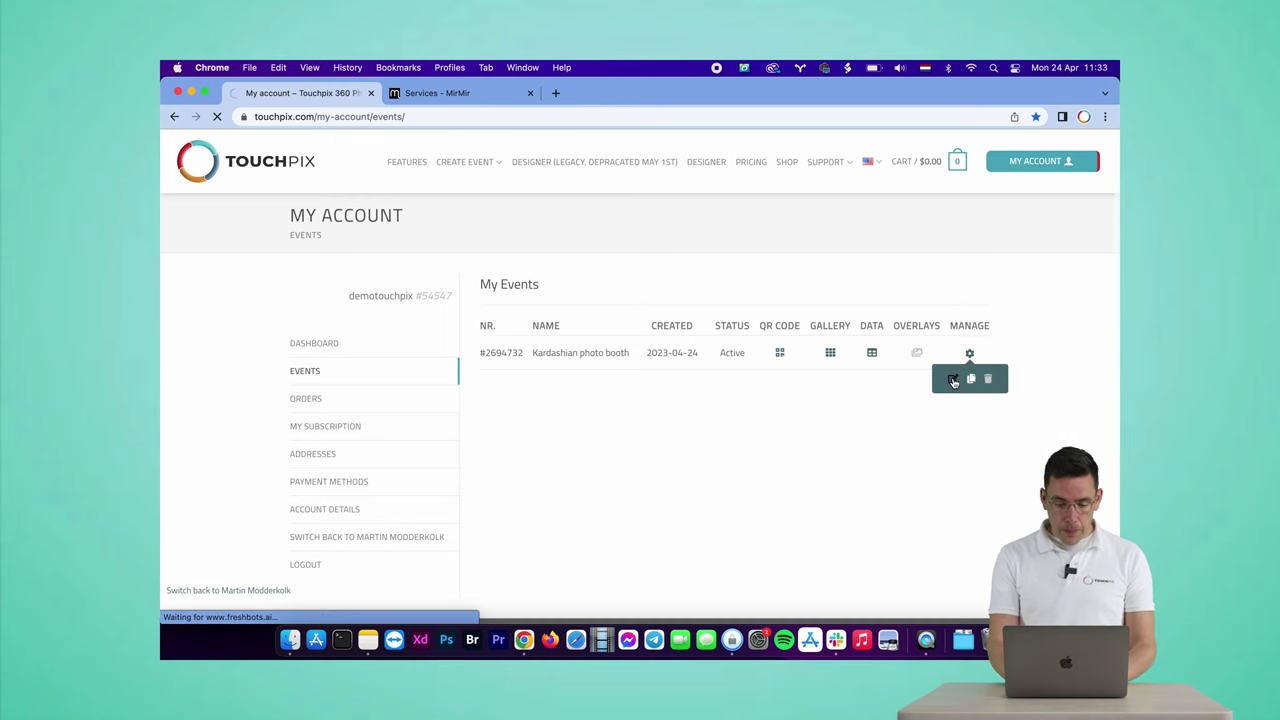
Disable Photos, Boomerangs, Videos and Slomo, leaving only Animated GIF enabled.
scroll(574, 363, down, 4)
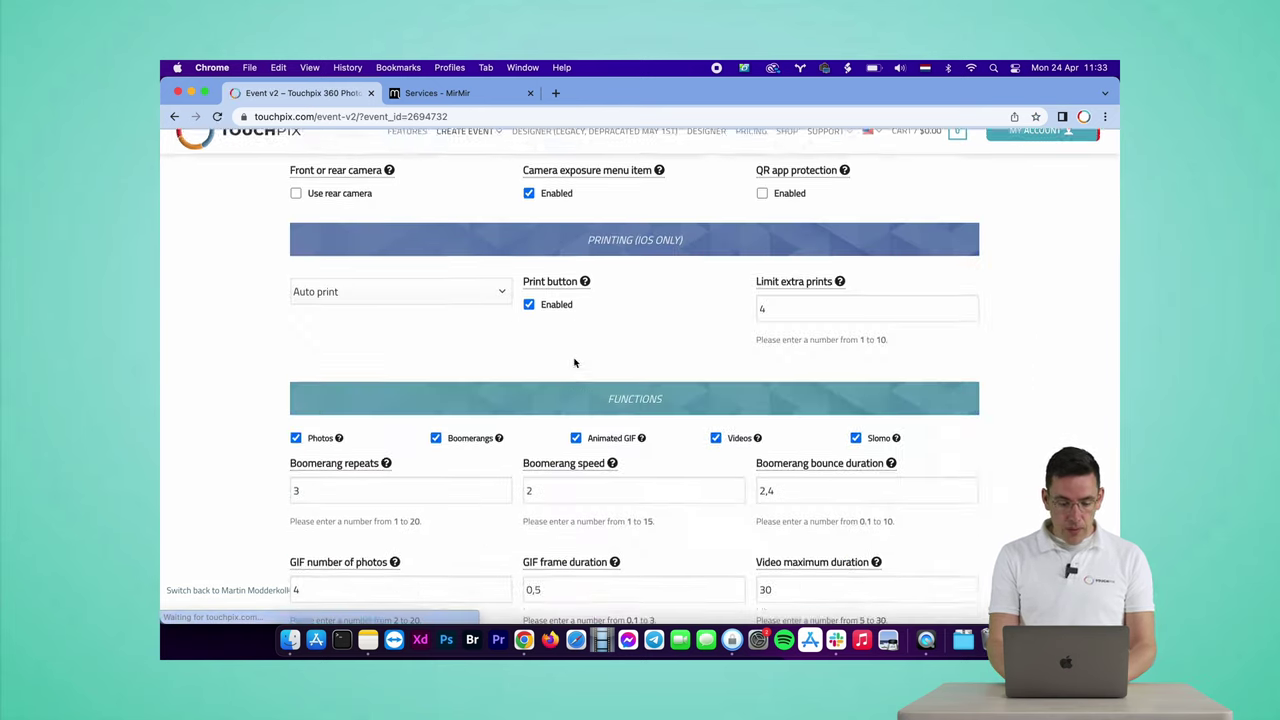
scroll(574, 363, down, 2)
click(296, 343)
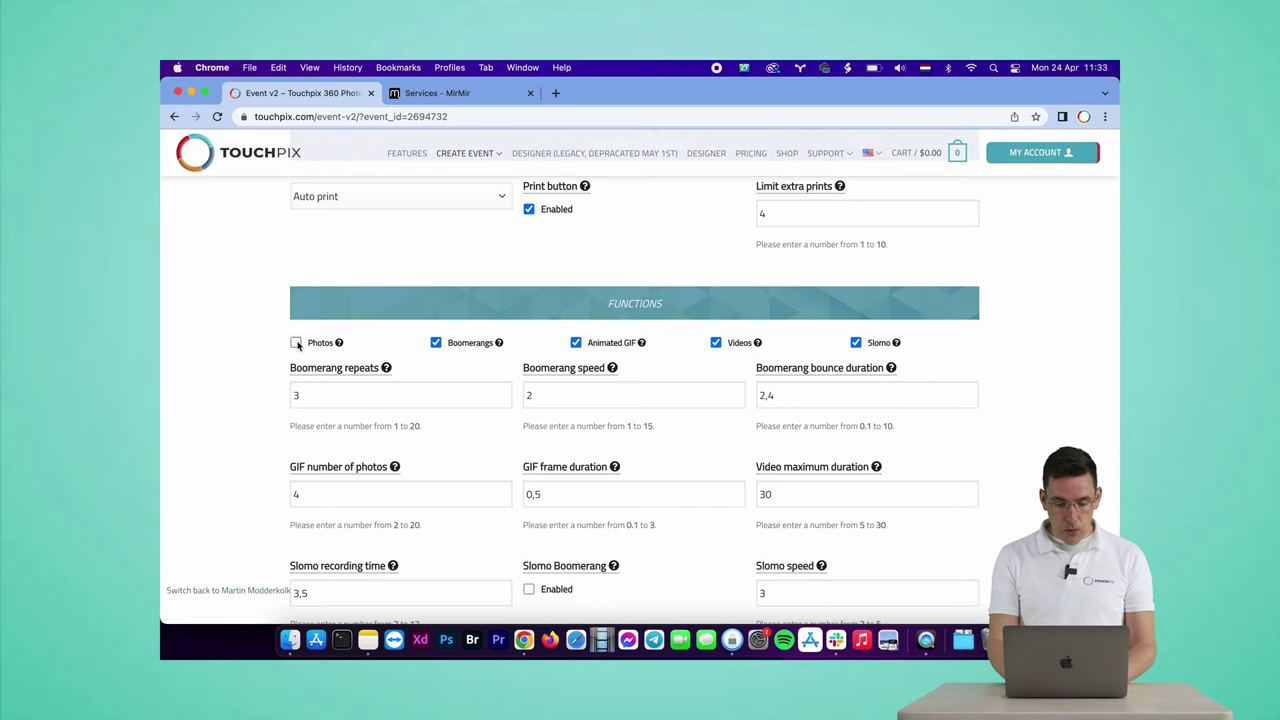
click(436, 343)
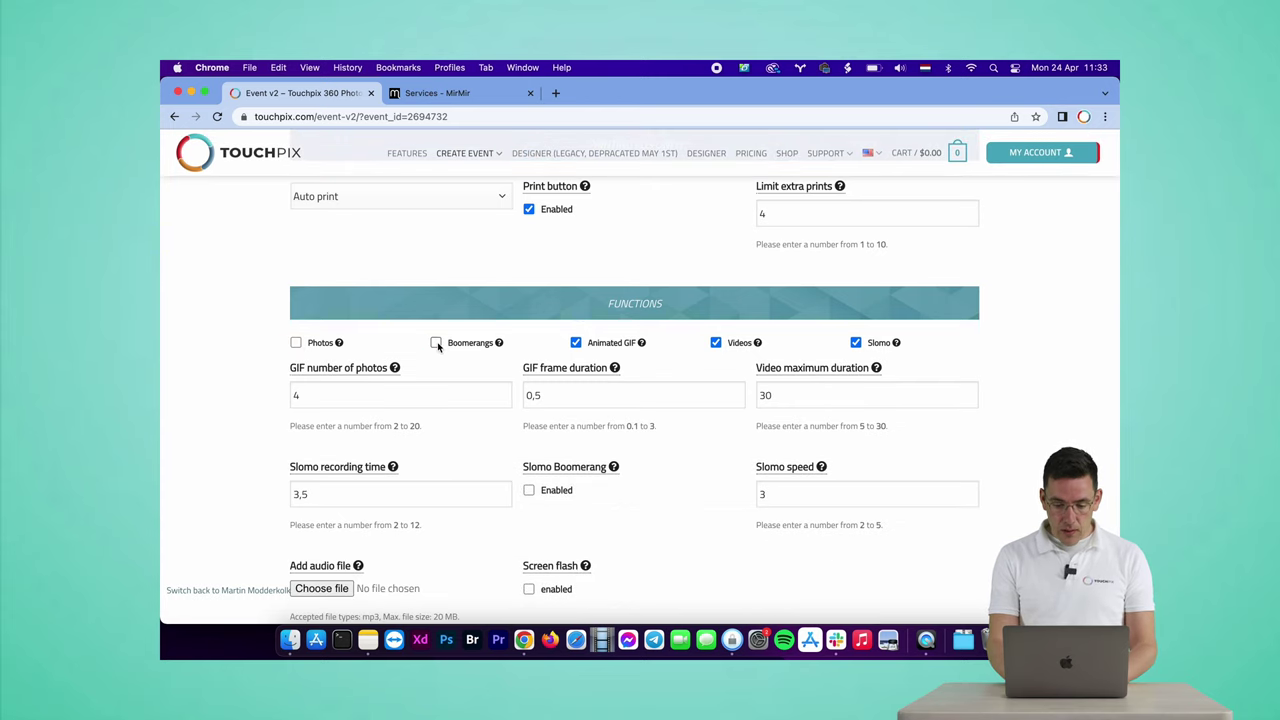
click(716, 343)
click(856, 343)
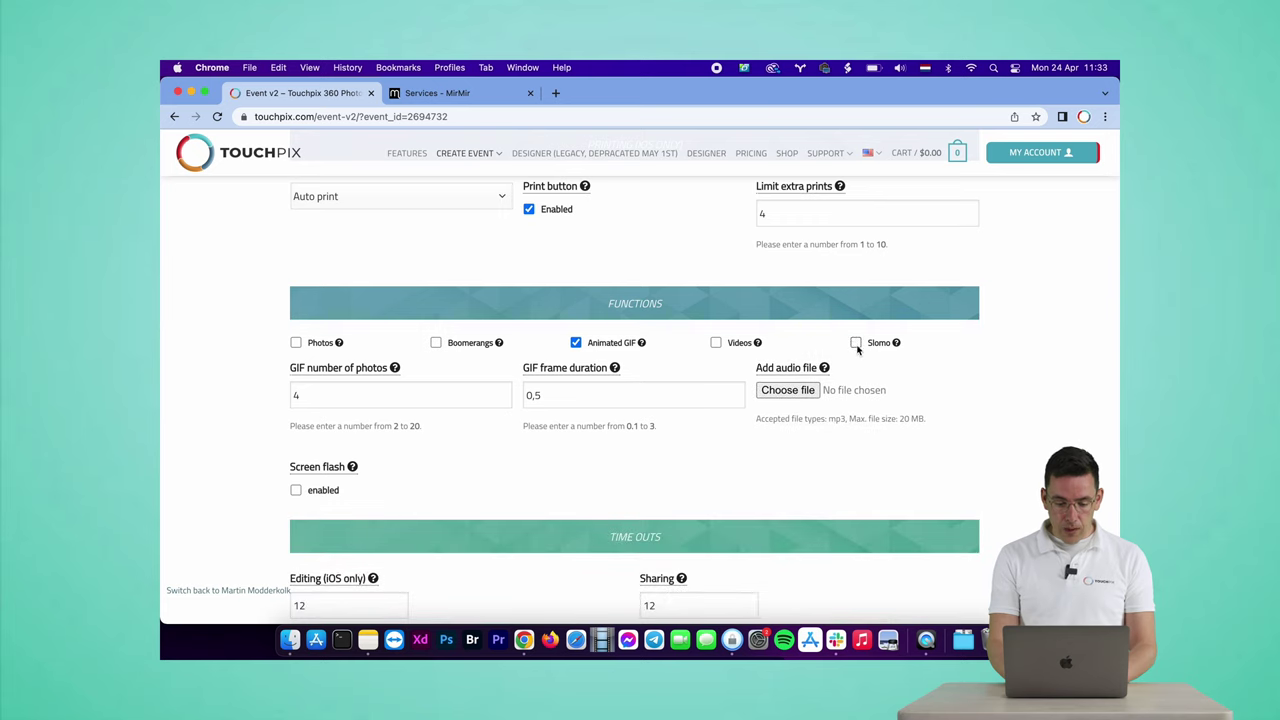
Set the GIF number of photos to 6 and agree to the privacy policy and terms.
scroll(652, 347, down, 1)
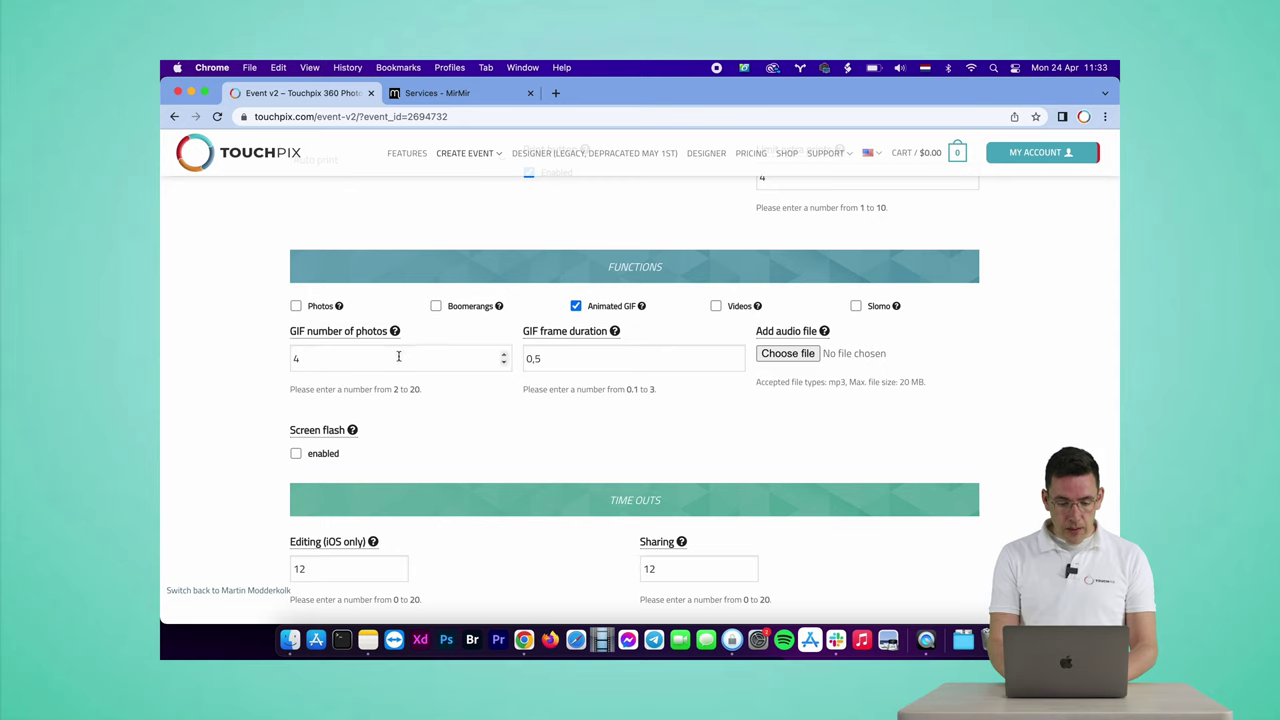
drag(331, 358, 266, 364)
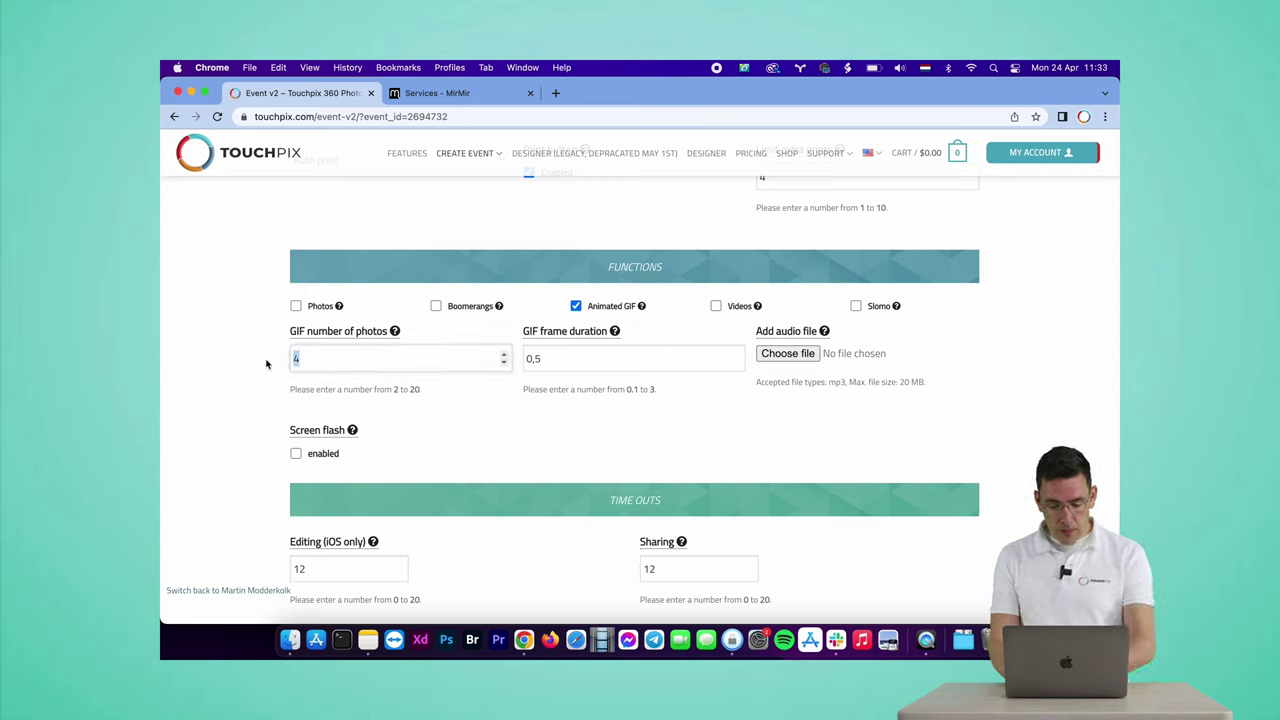
text(6)
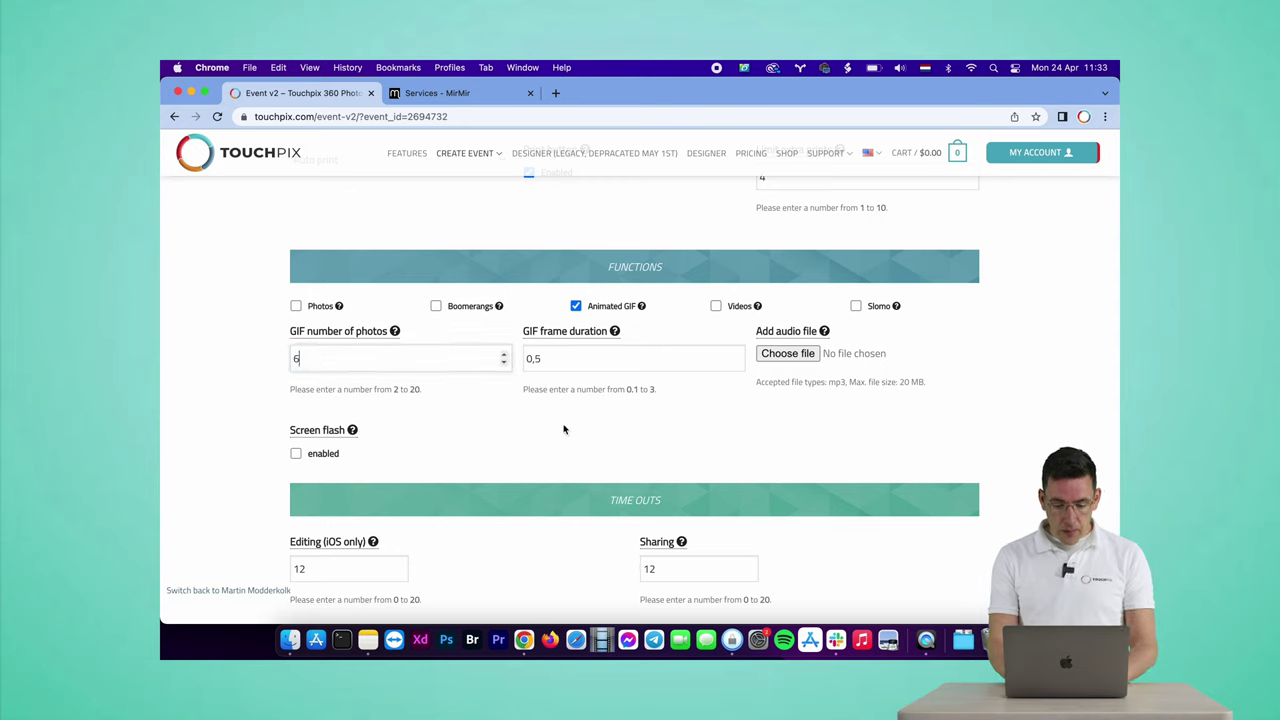
scroll(565, 430, down, 8)
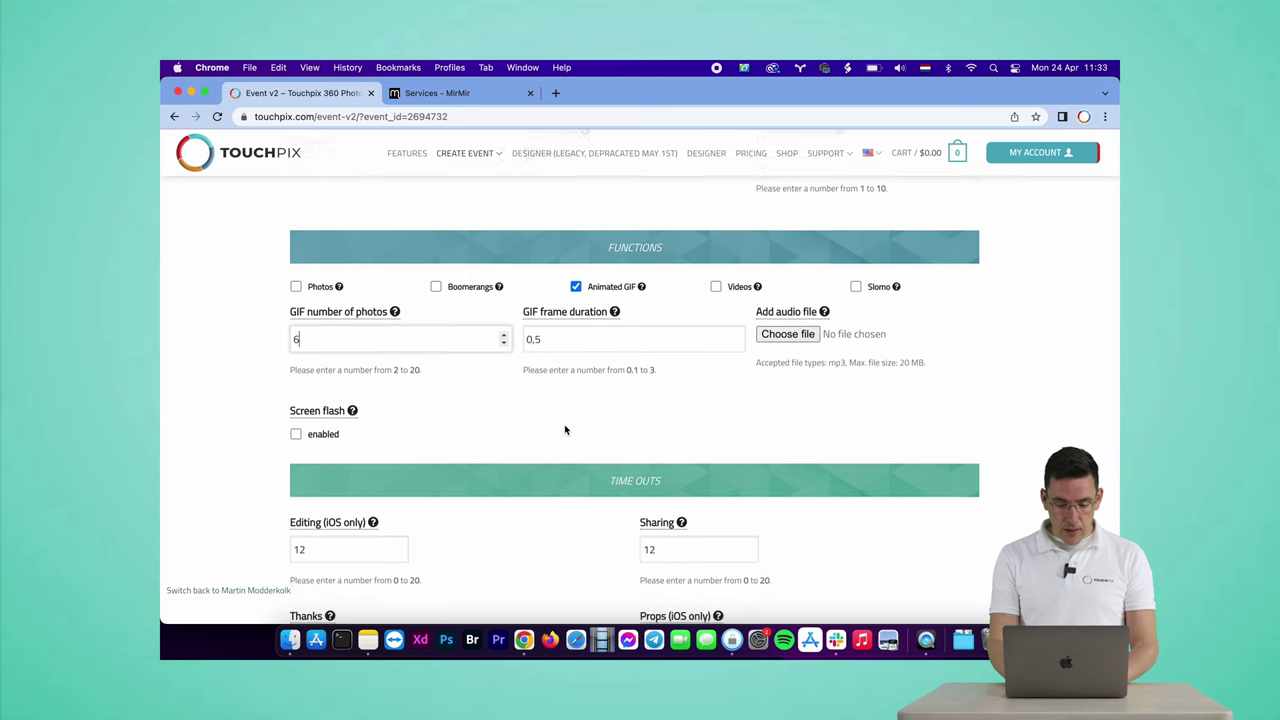
scroll(565, 430, down, 20)
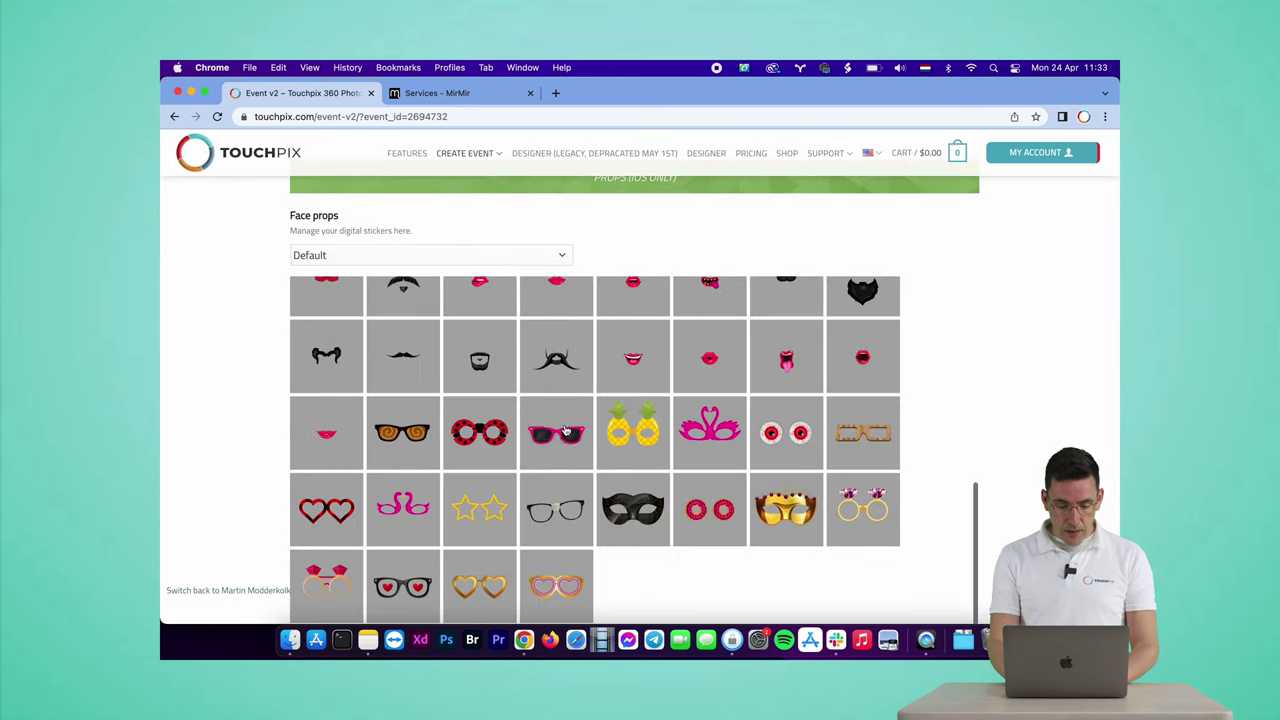
scroll(565, 430, down, 7)
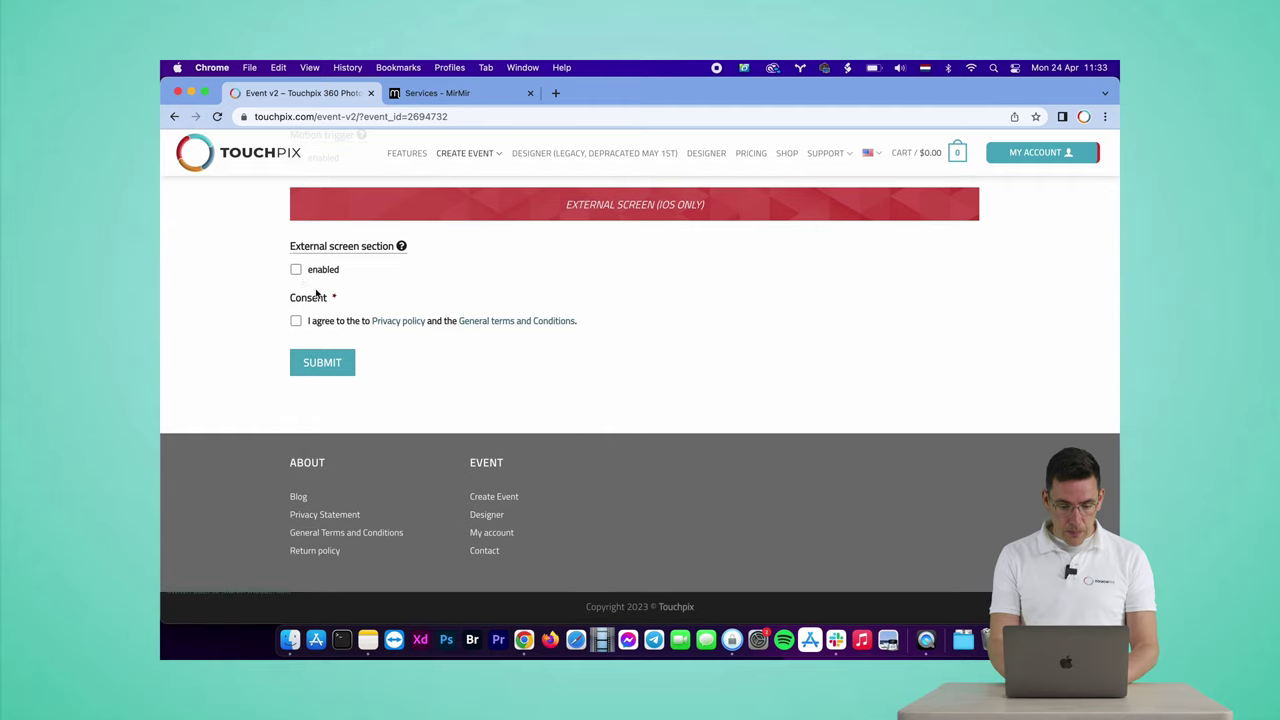
click(296, 321)
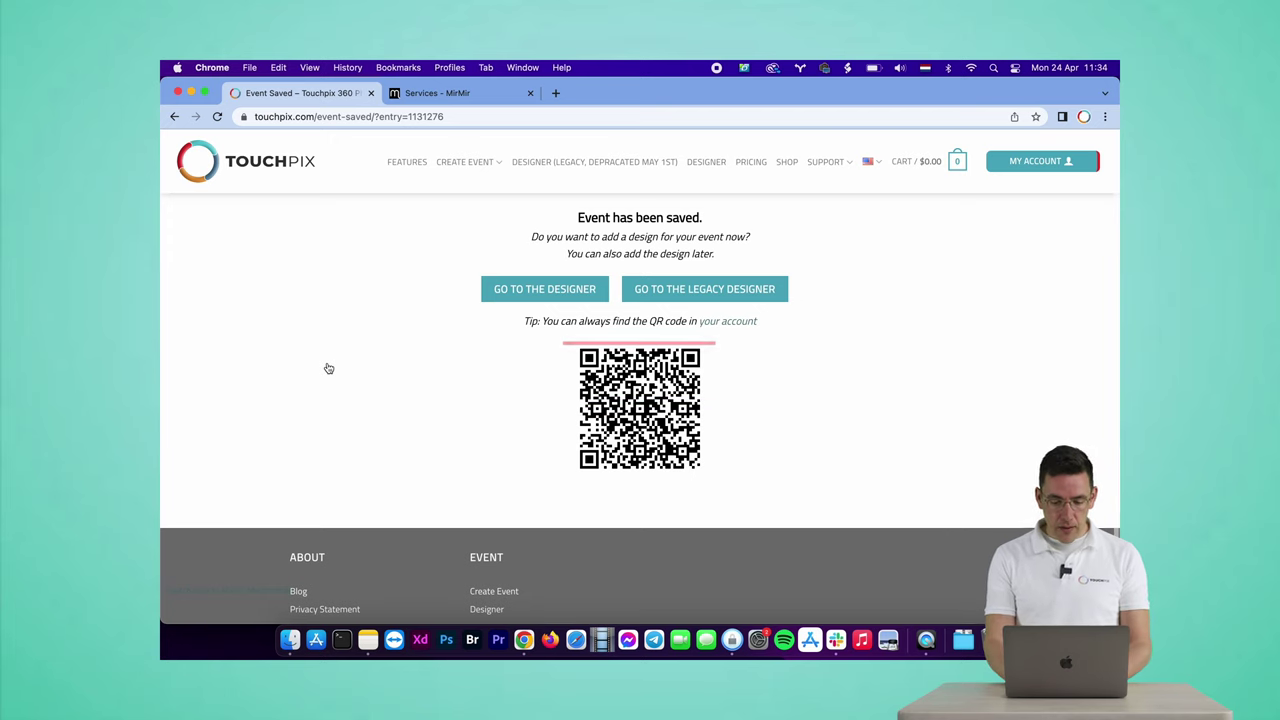
Go to the Designer from the Event has been saved page.
click(576, 300)
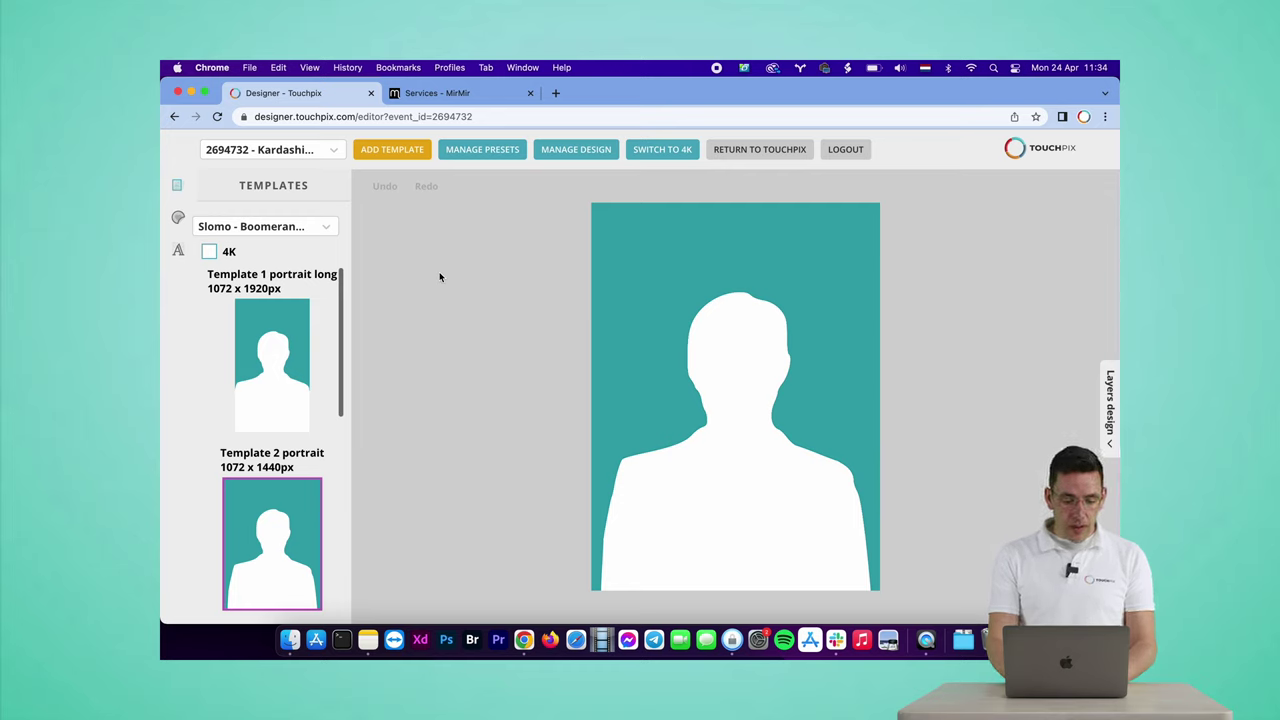
Choose the 'Slomo - Boomerang - Video - Animated GIF' type and Template 5 landscape long (1920 x 1072px).
click(310, 228)
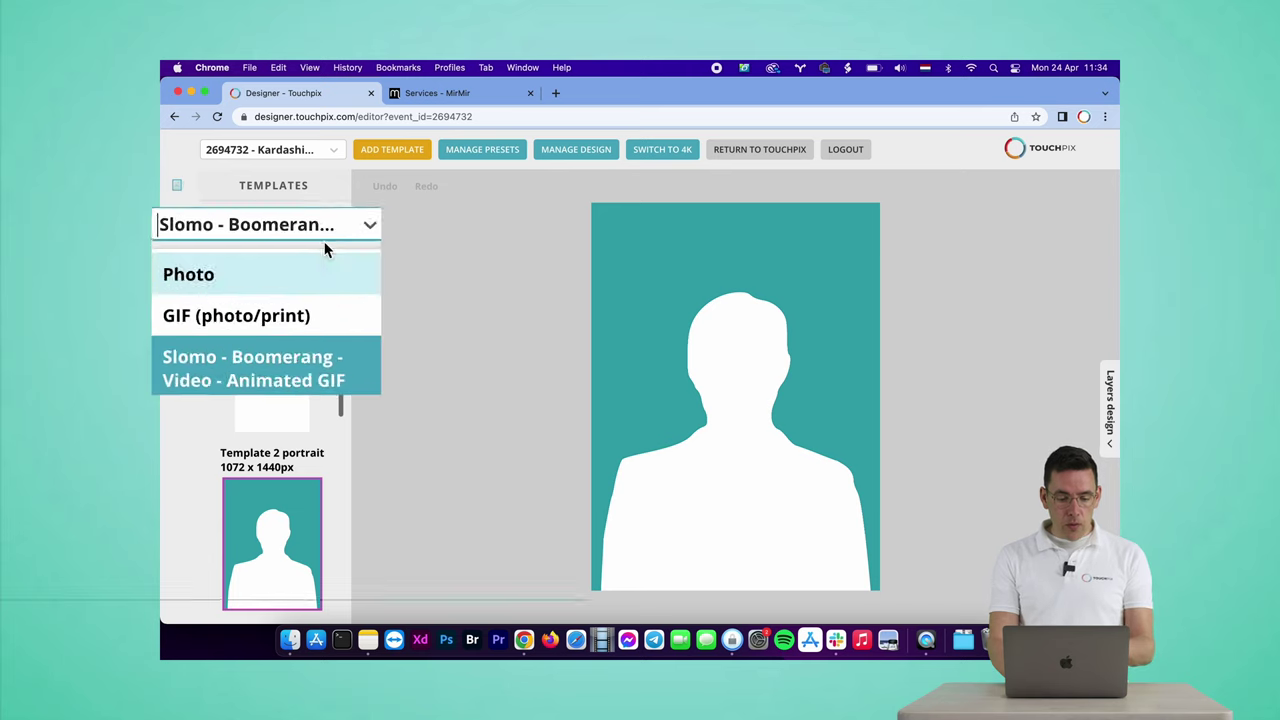
click(295, 384)
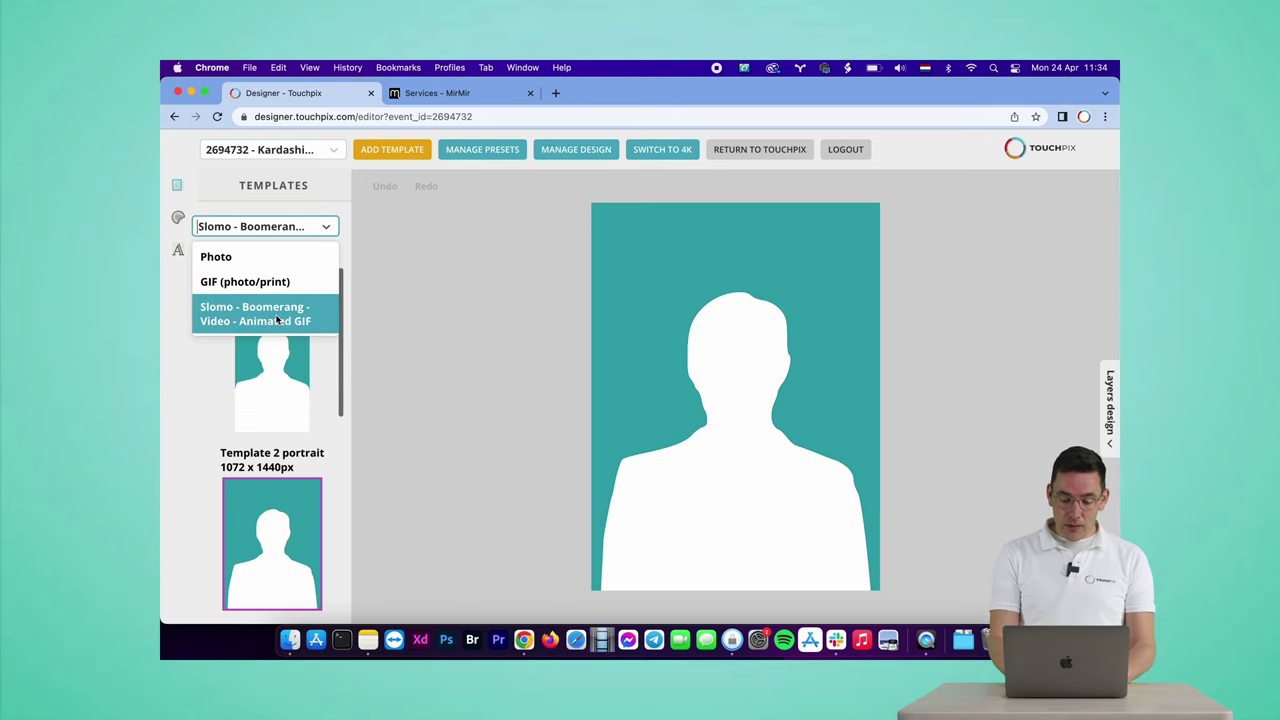
scroll(278, 368, down, 5)
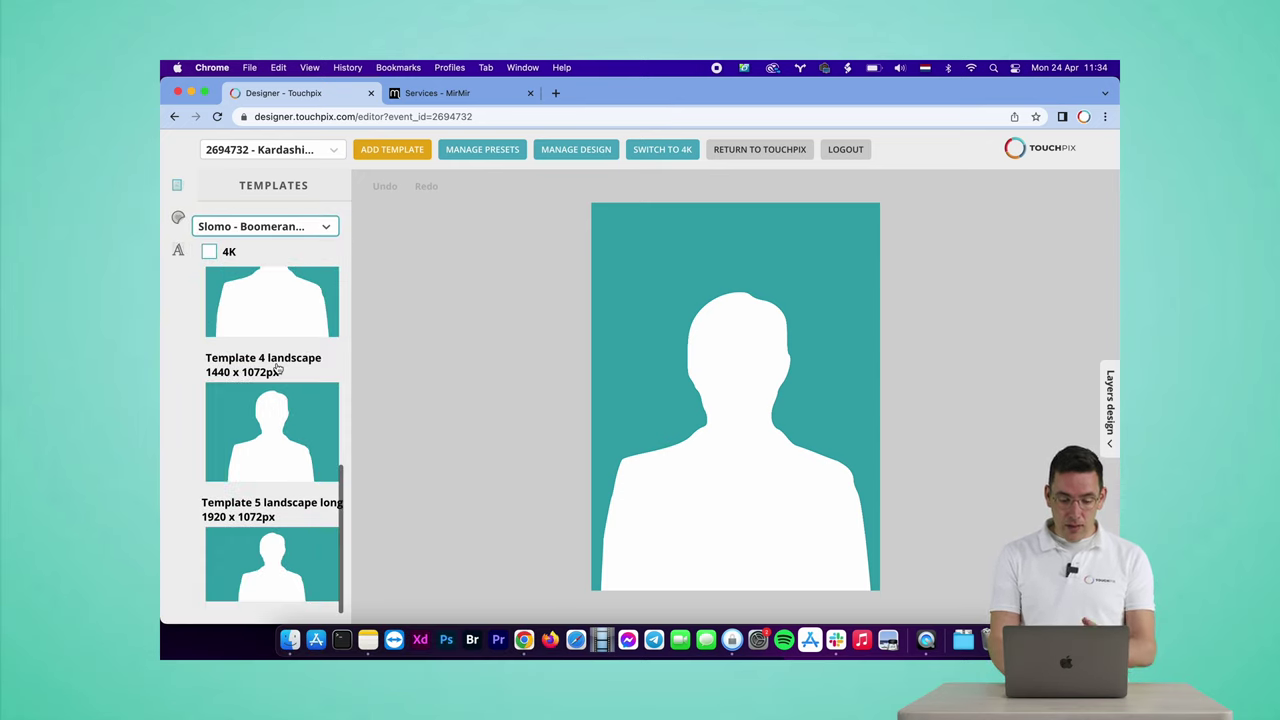
click(277, 569)
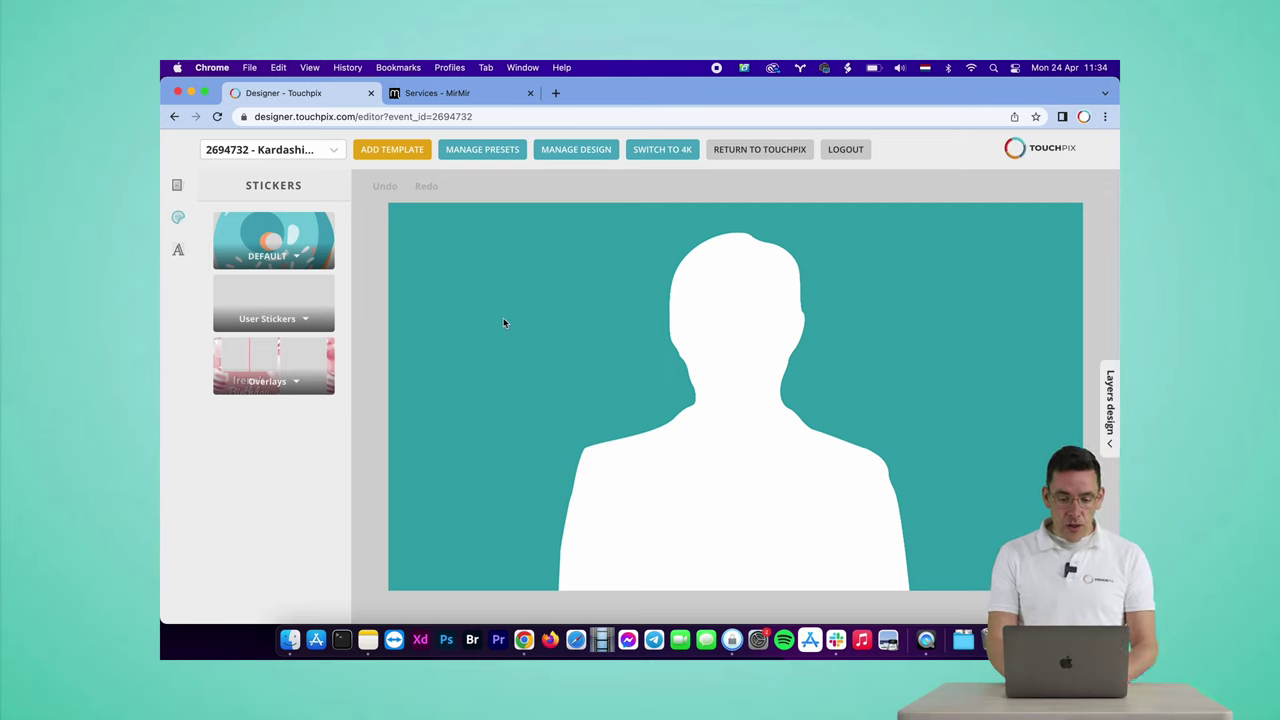
Load the Kardashian Wedding preset, placing WEDDING, J&M and 4-24-2023 text on the canvas.
click(484, 155)
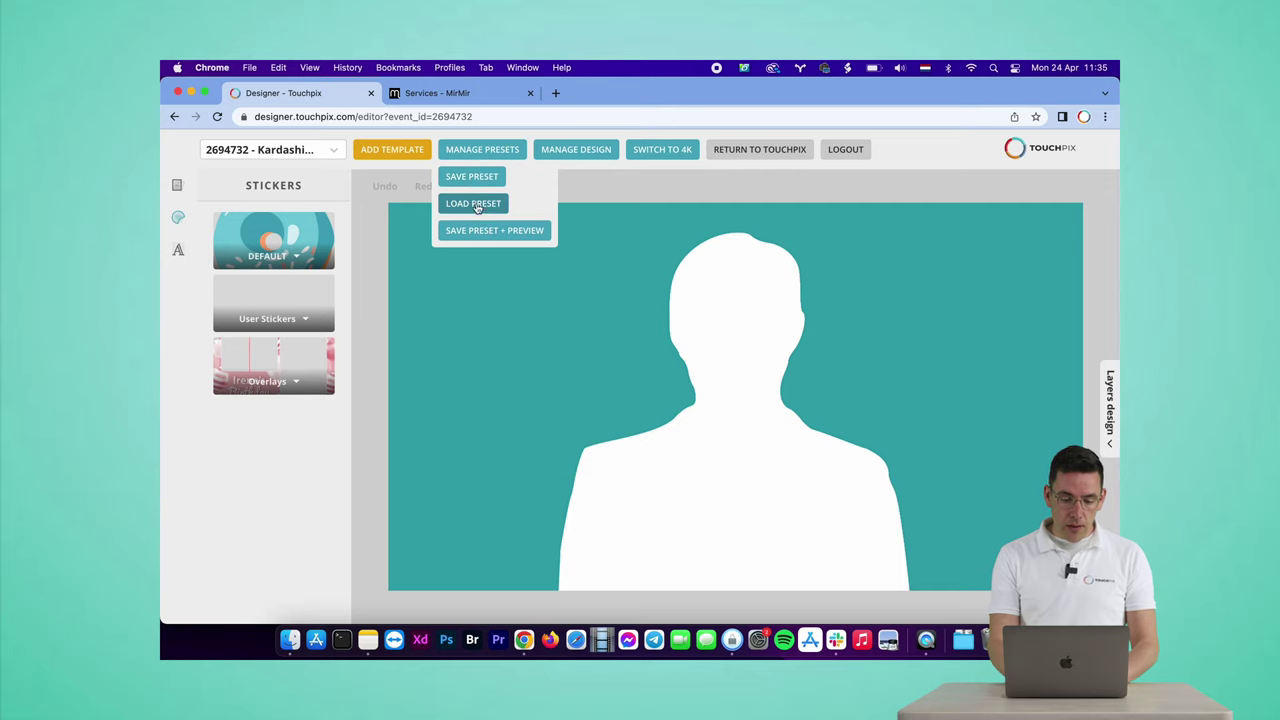
click(476, 204)
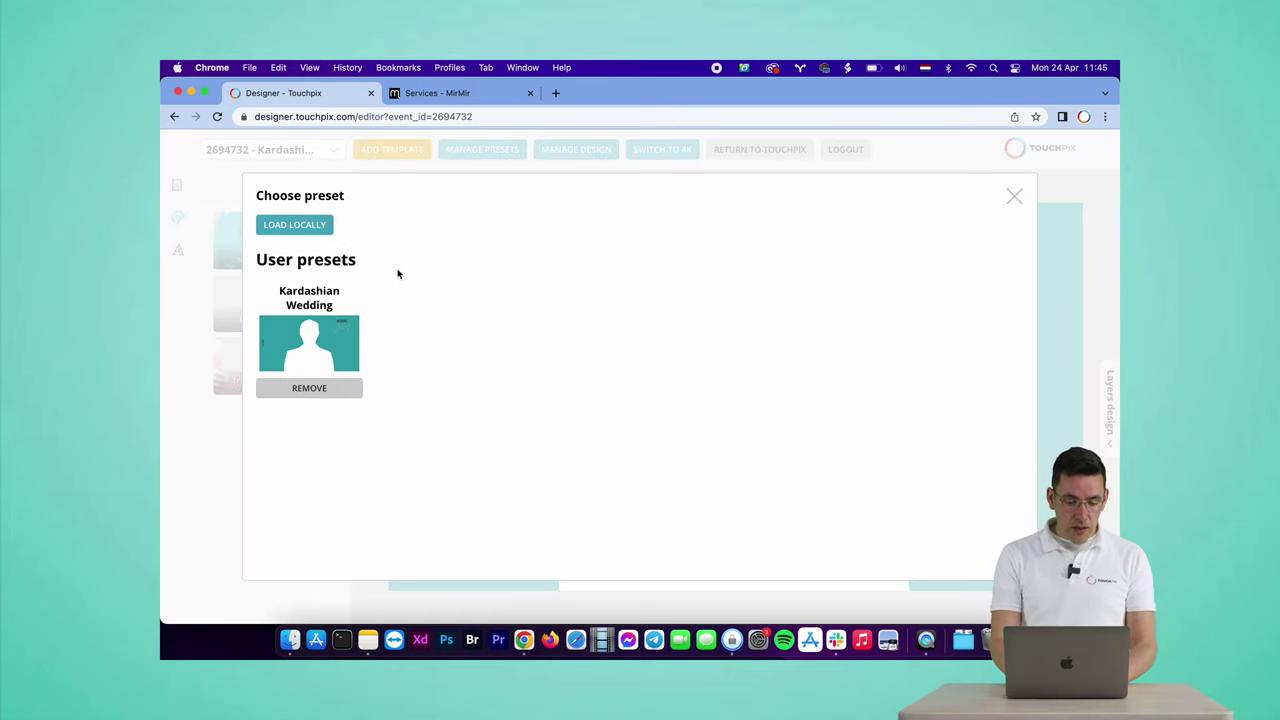
click(327, 345)
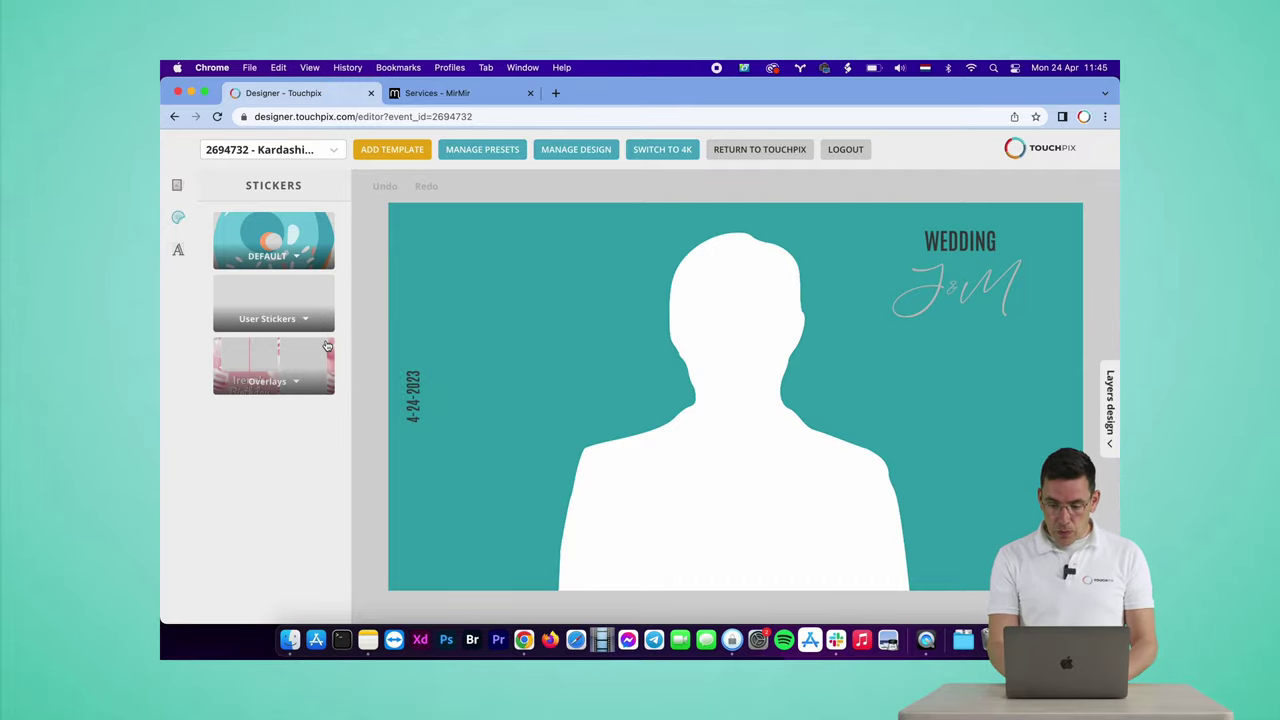
click(967, 238)
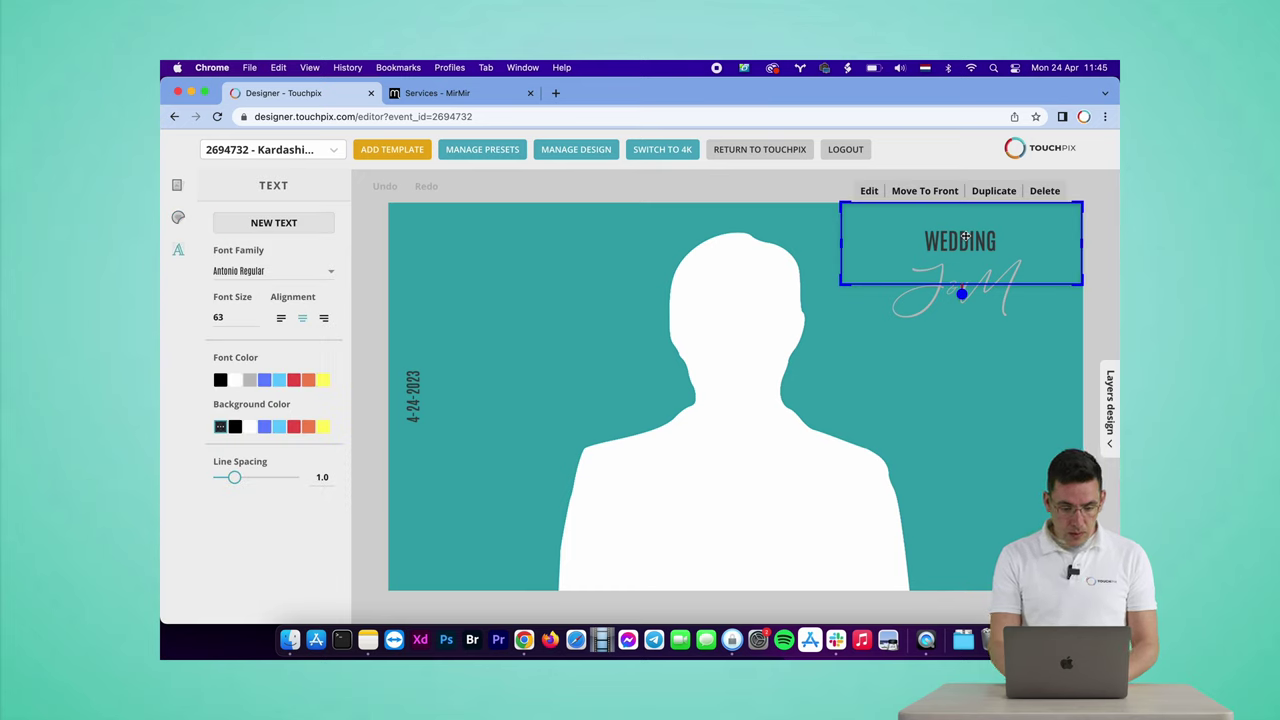
click(920, 305)
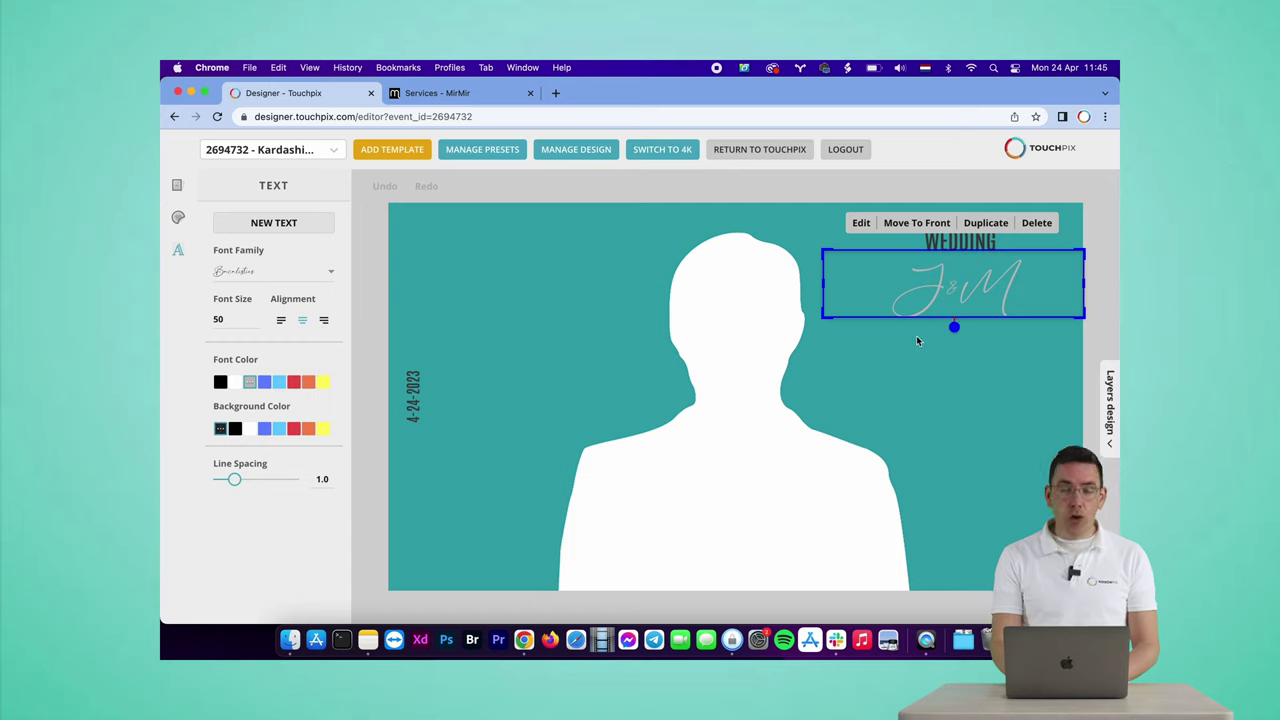
text(120)
click(926, 371)
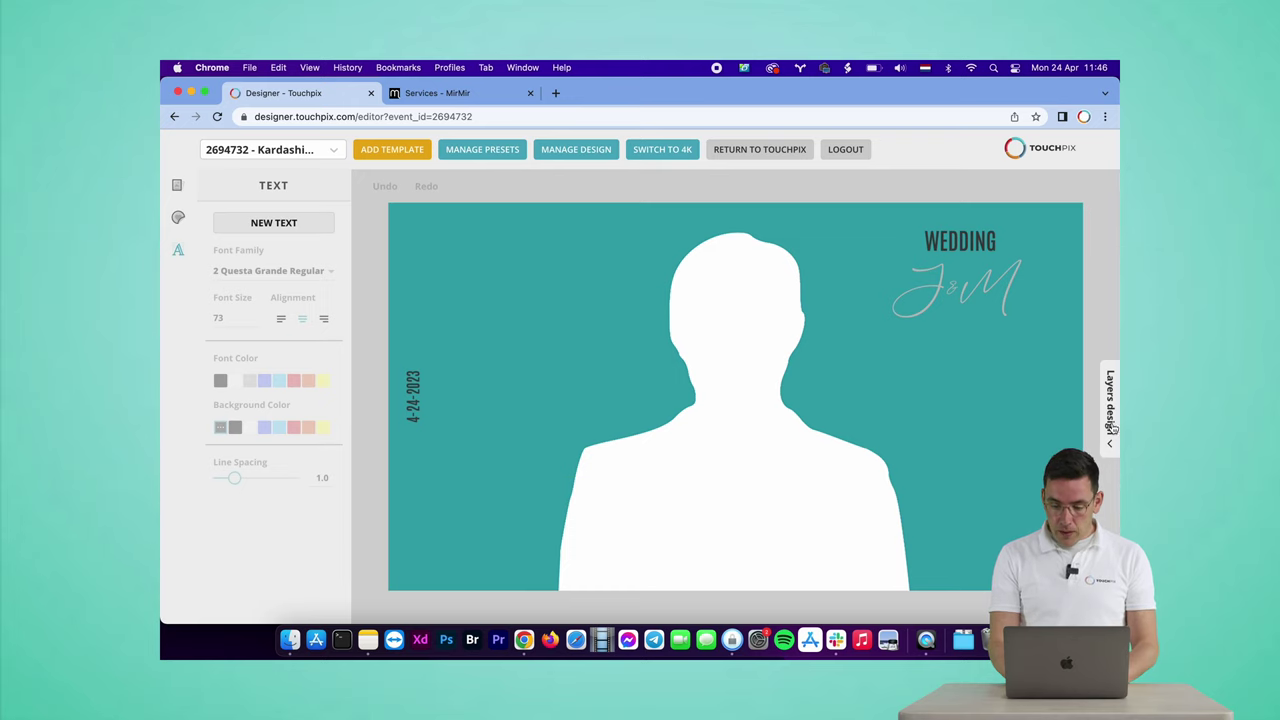
click(1110, 418)
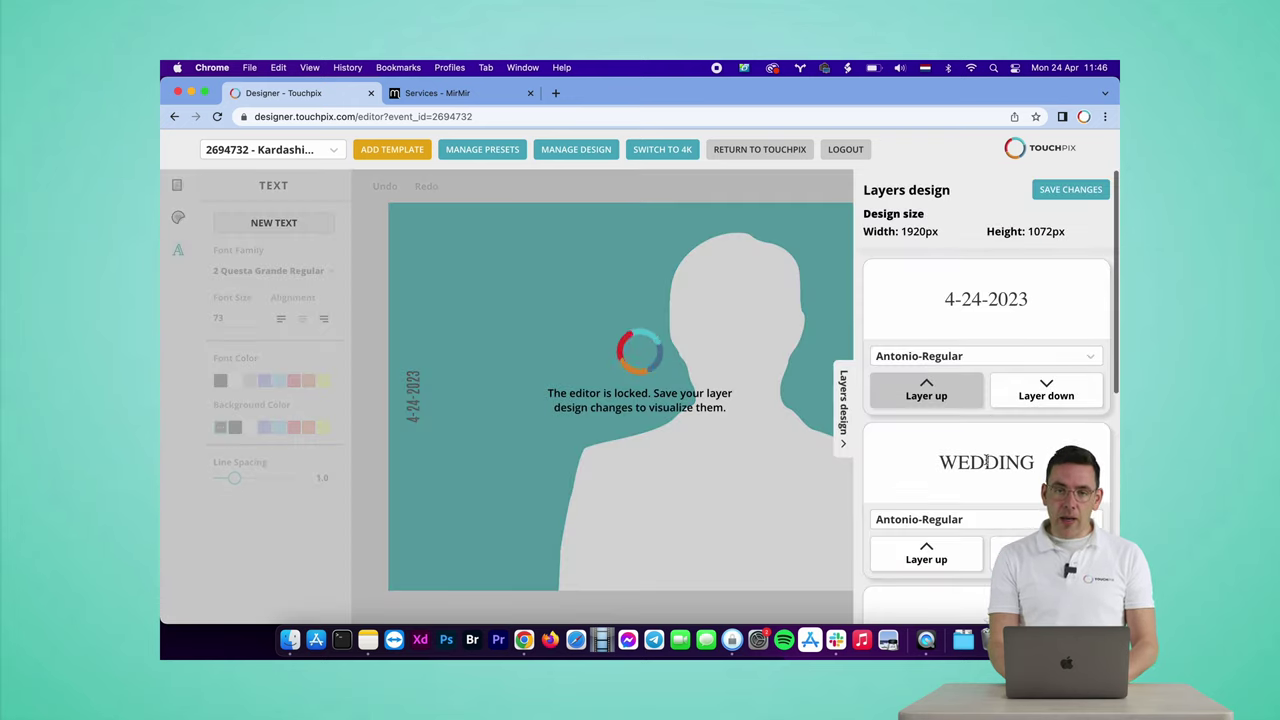
Raise the J&M signature layer twice to sit above the date layer and save the changes.
scroll(986, 463, down, 5)
scroll(986, 463, up, 1)
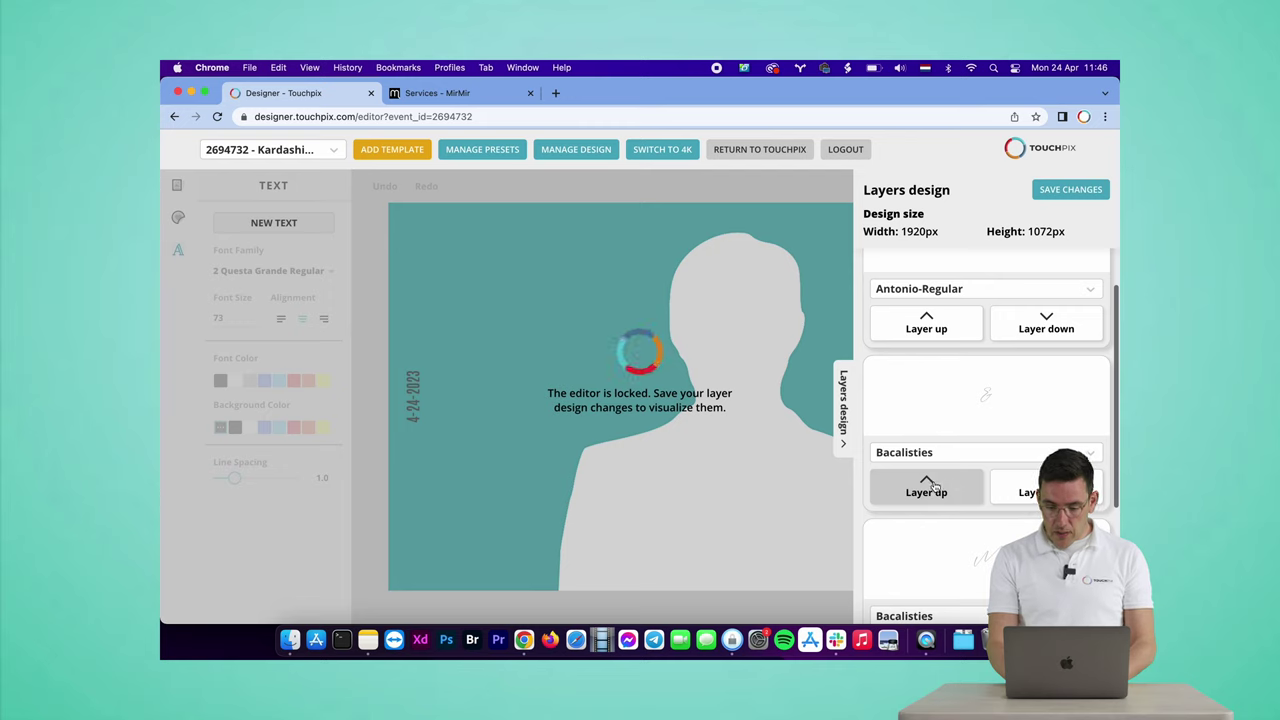
click(930, 485)
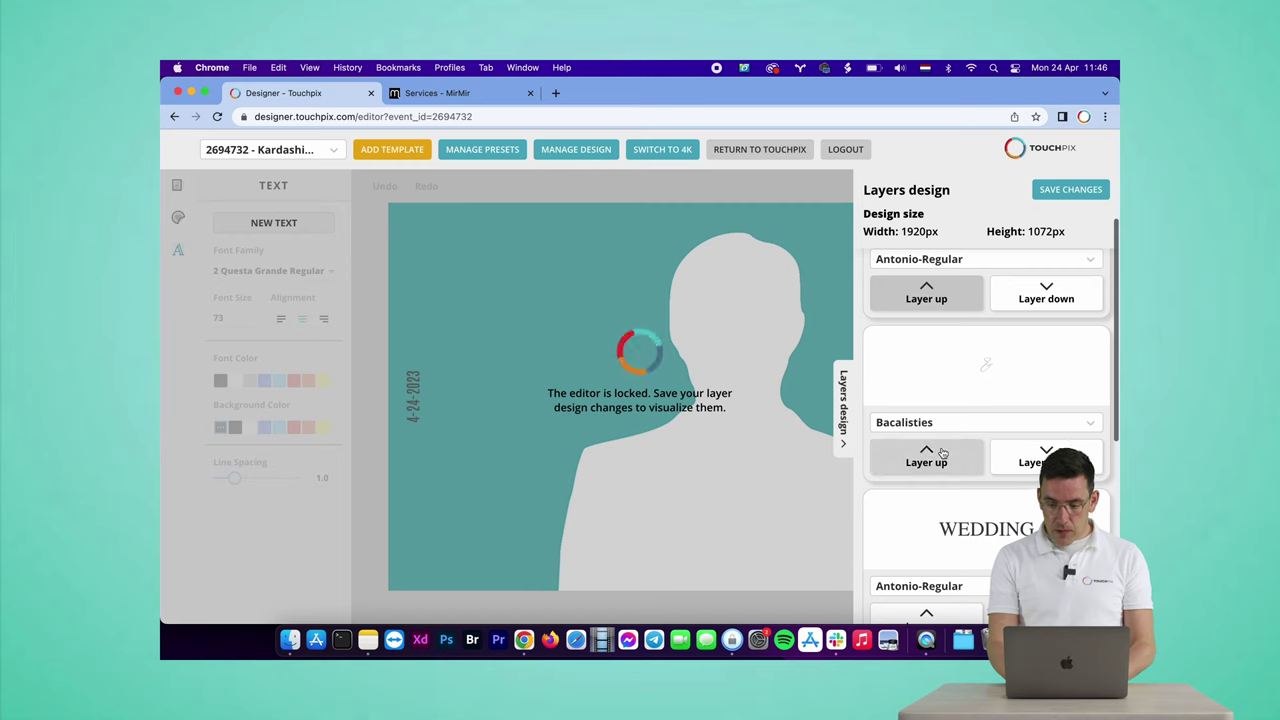
click(936, 453)
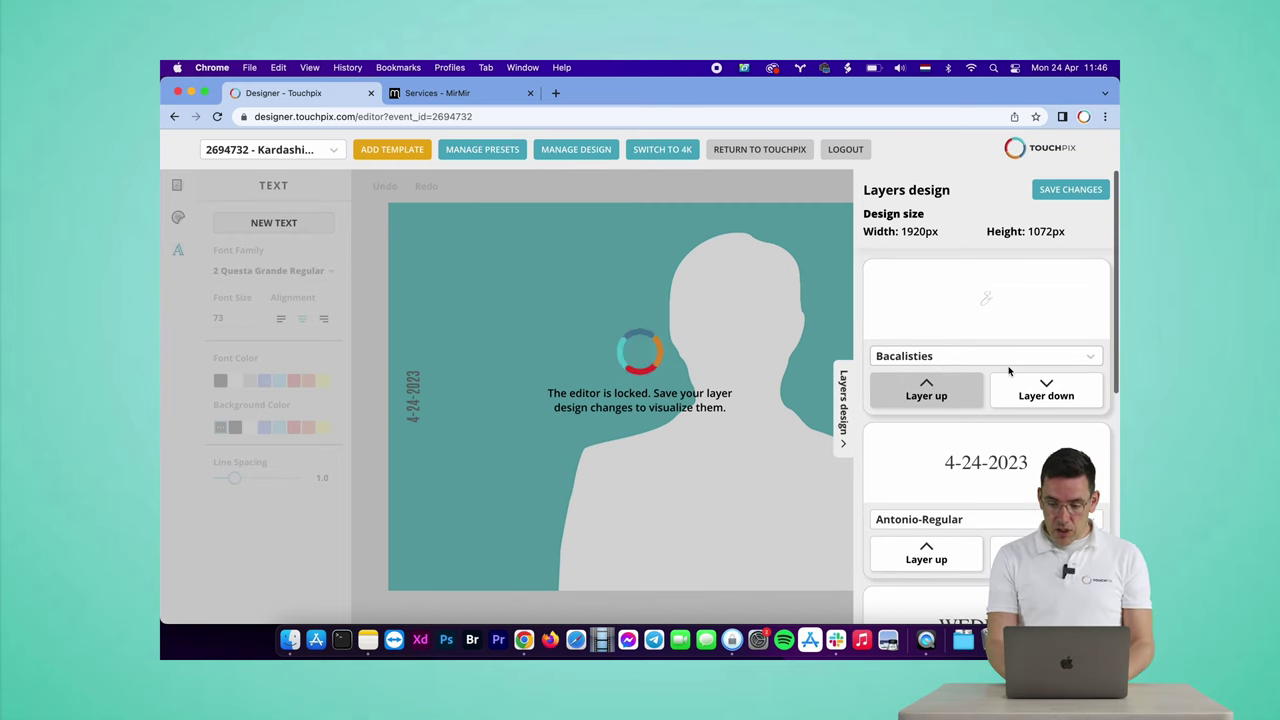
click(1072, 189)
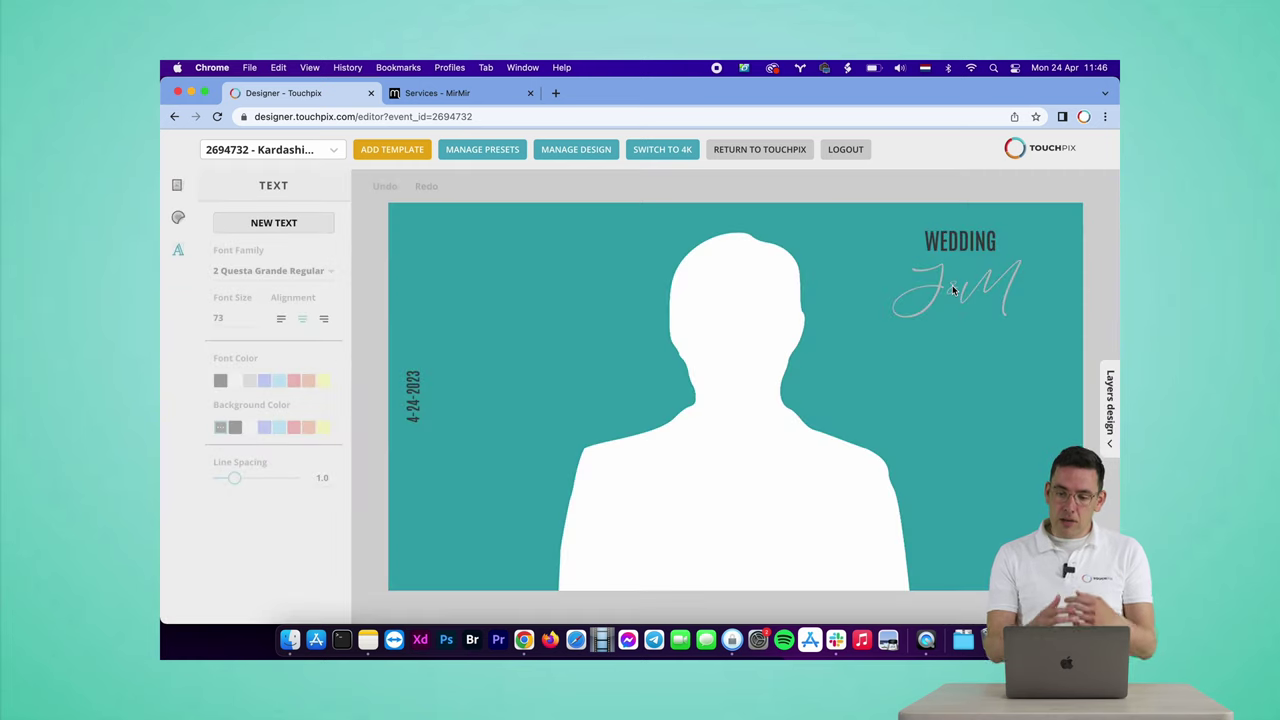
click(953, 289)
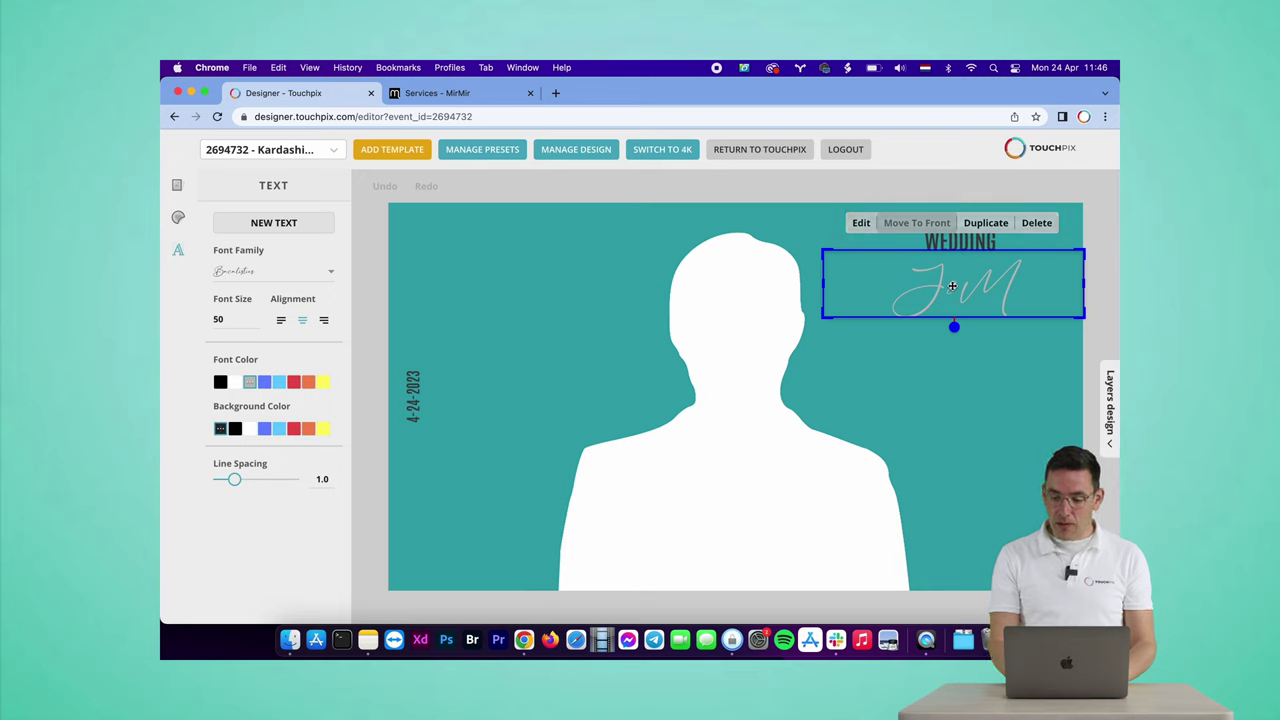
mouse_move(952, 287)
mouse_down()
mouse_move(950, 303)
mouse_move(953, 287)
mouse_up()
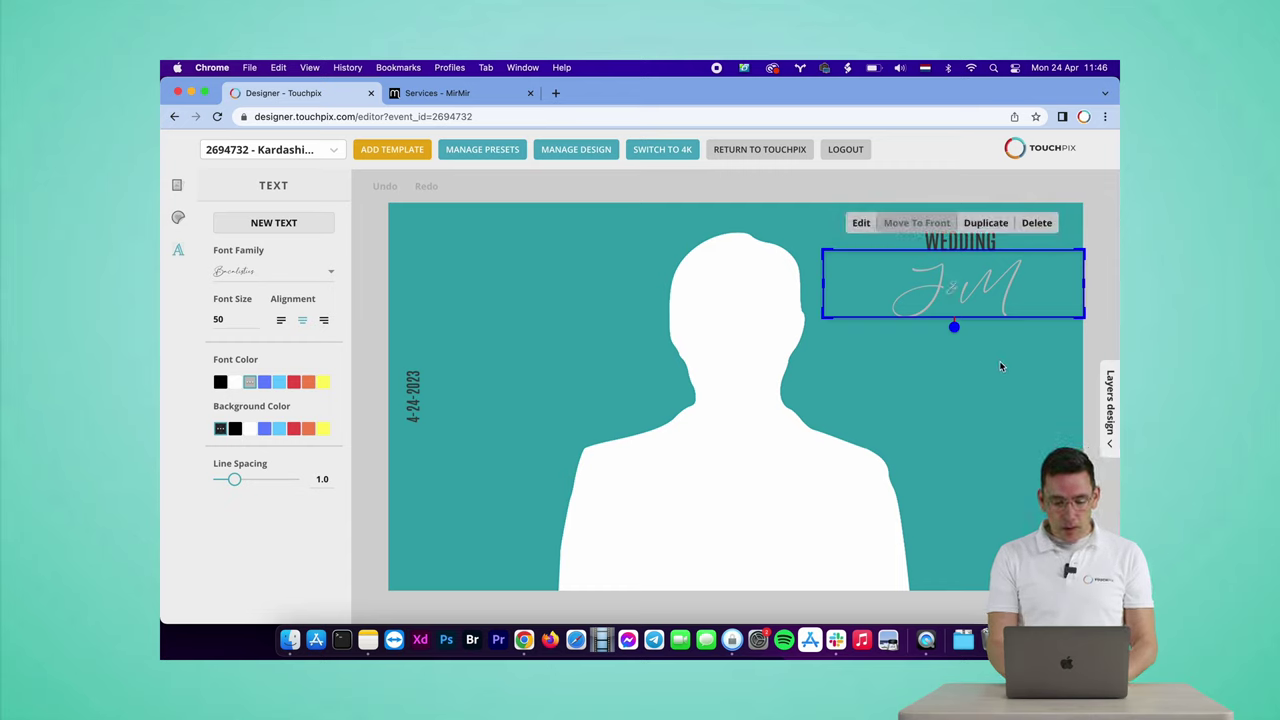
click(935, 381)
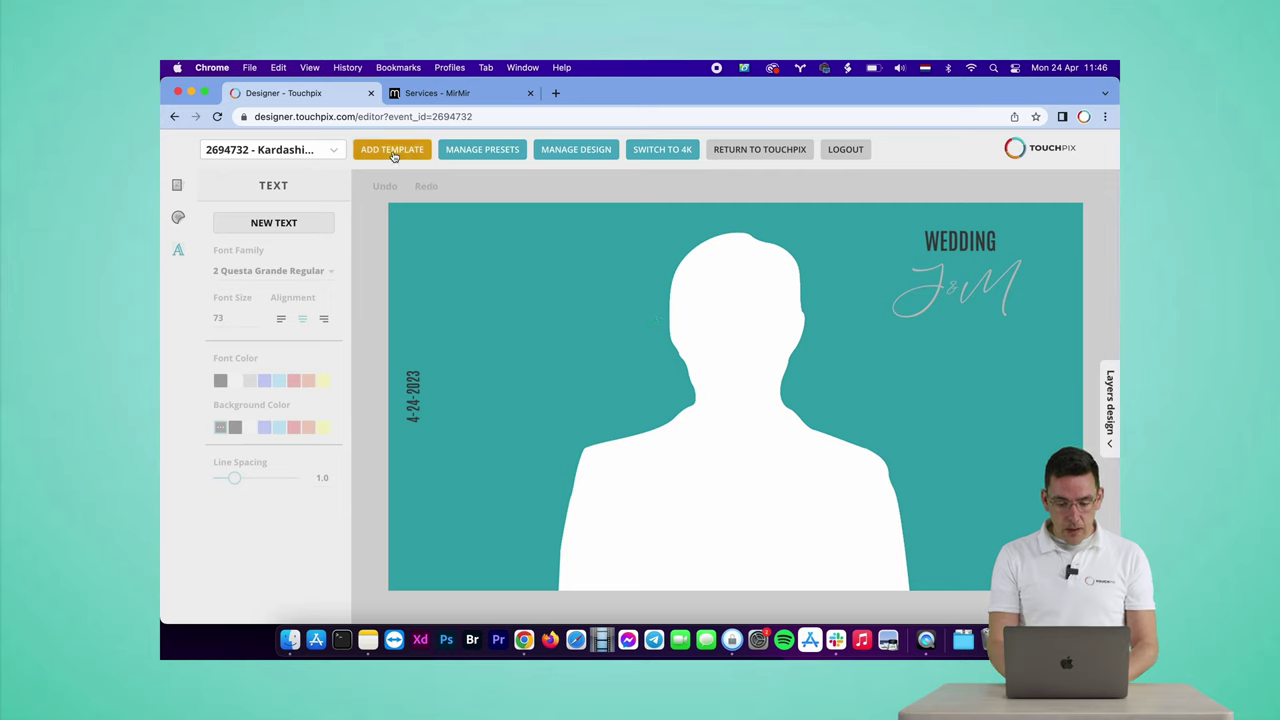
Add the overlay as an Animated GIF-only template, excluding Slomo, Boomerang and Video, then return to Touchpix.
click(393, 153)
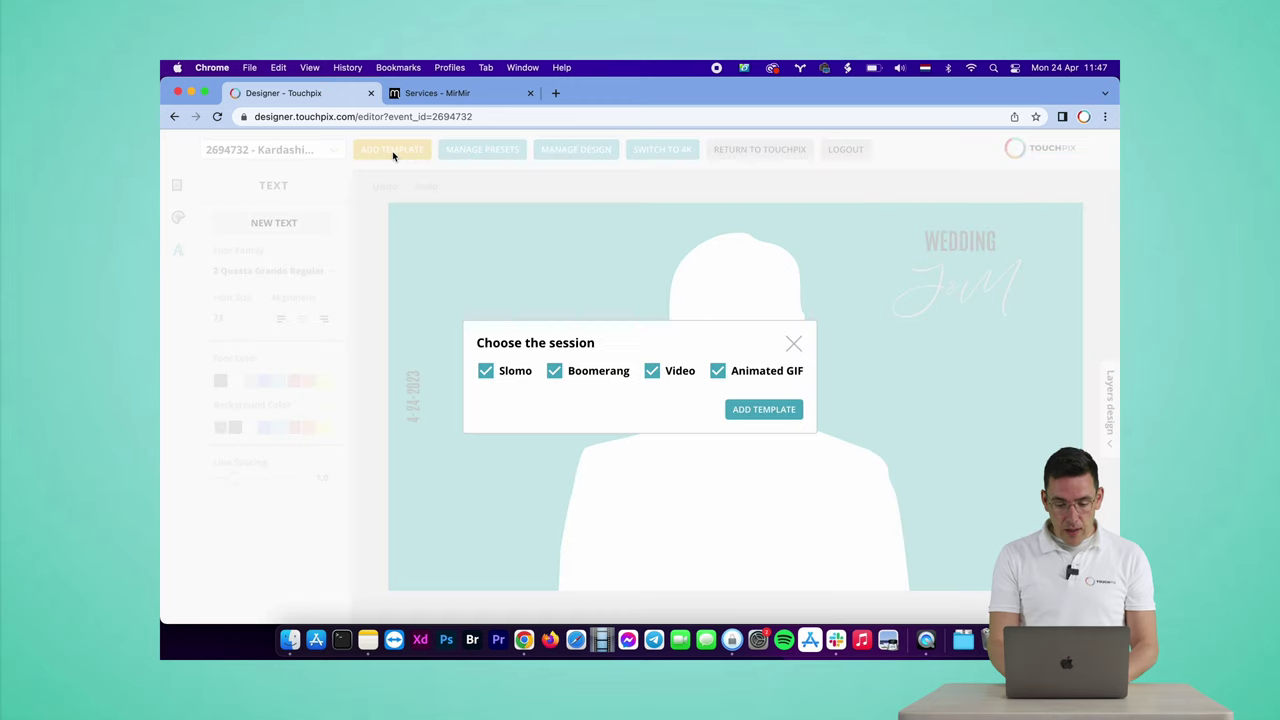
click(486, 371)
click(554, 371)
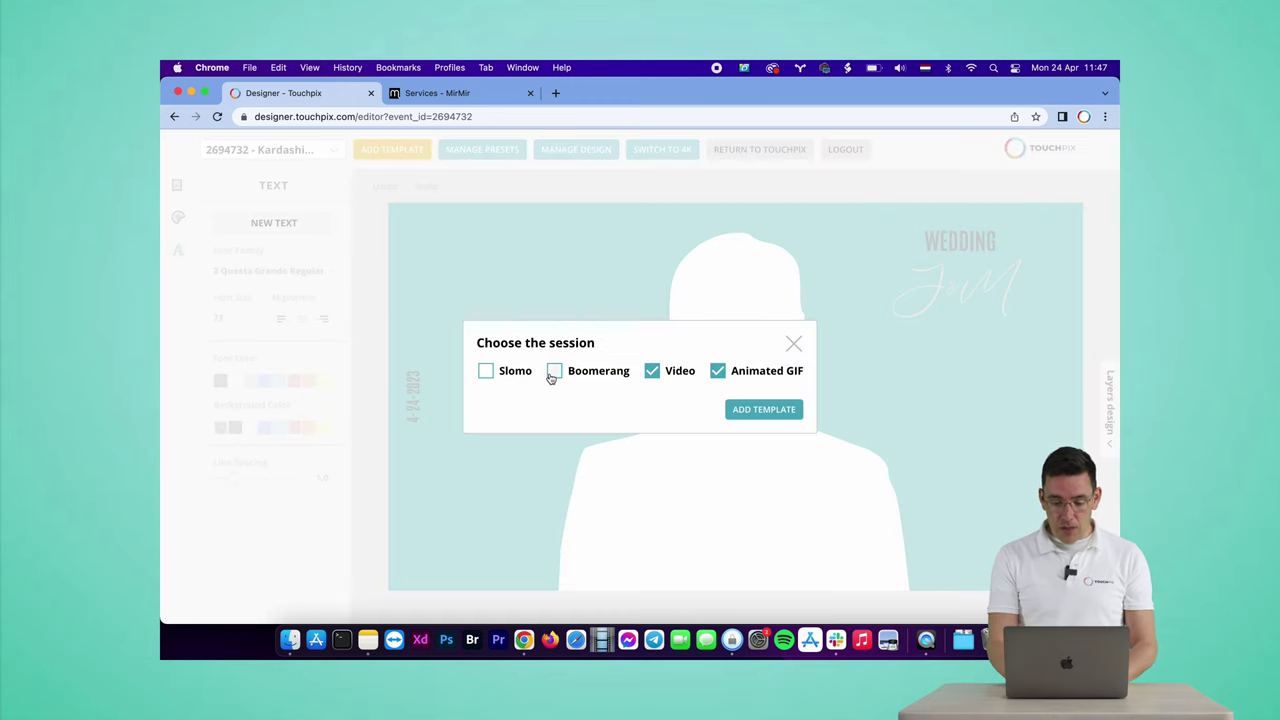
click(652, 371)
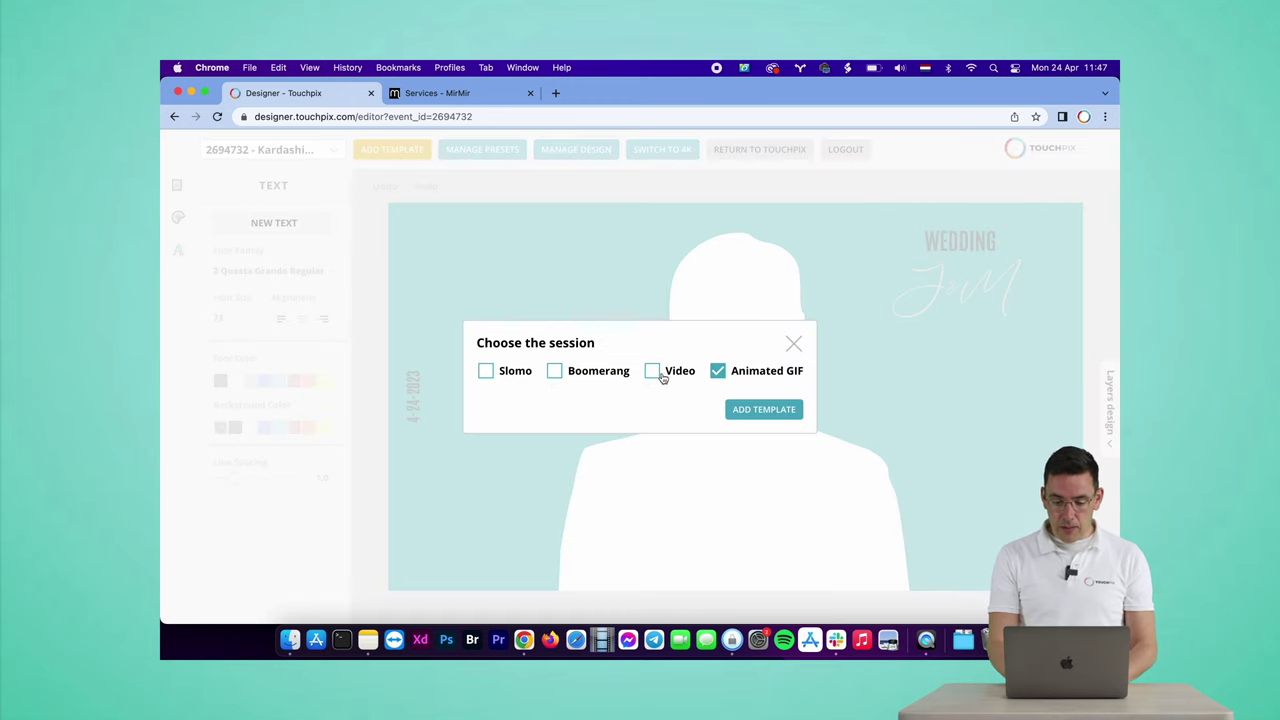
click(756, 410)
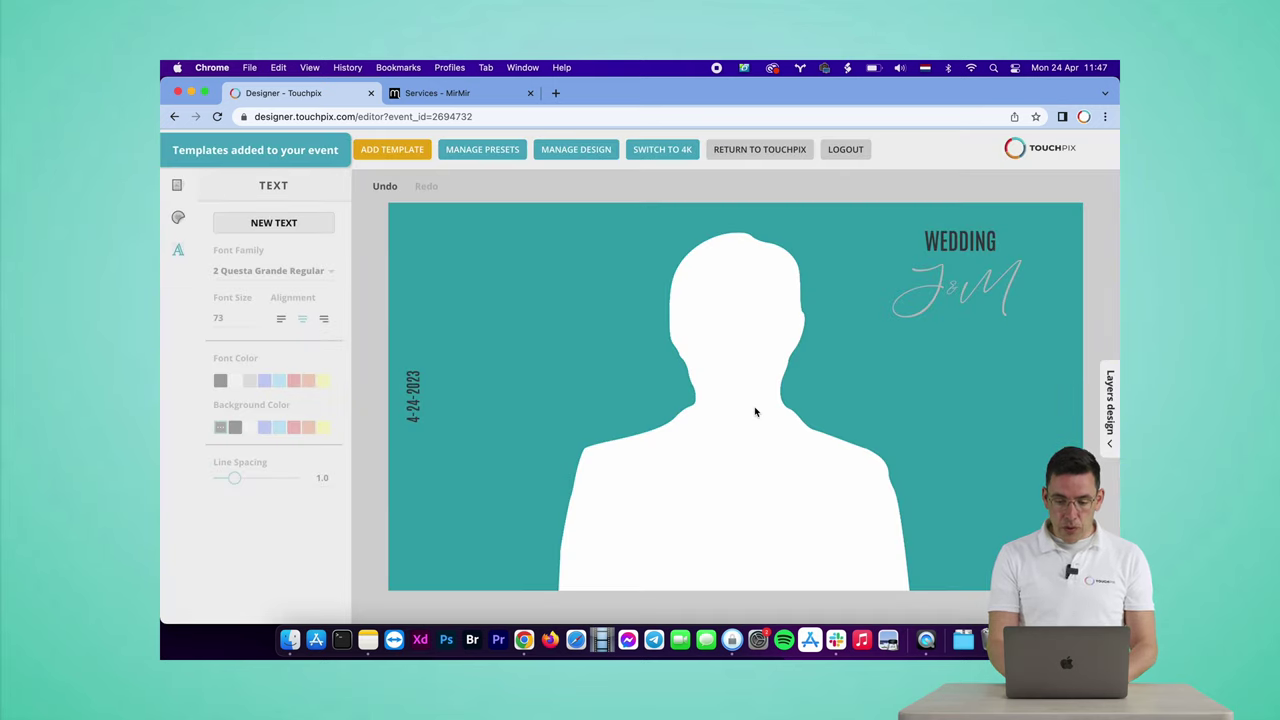
click(748, 155)
click(698, 412)
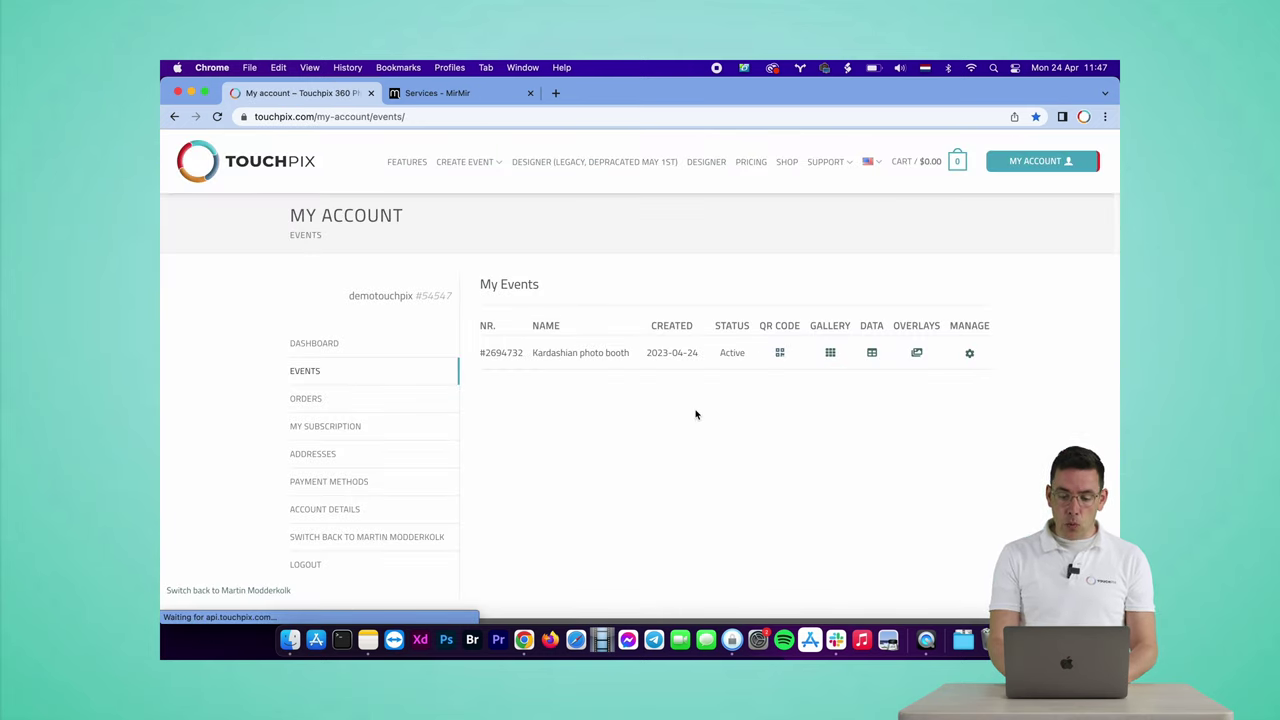
View the Kardashian photo booth event's QR code.
click(779, 354)
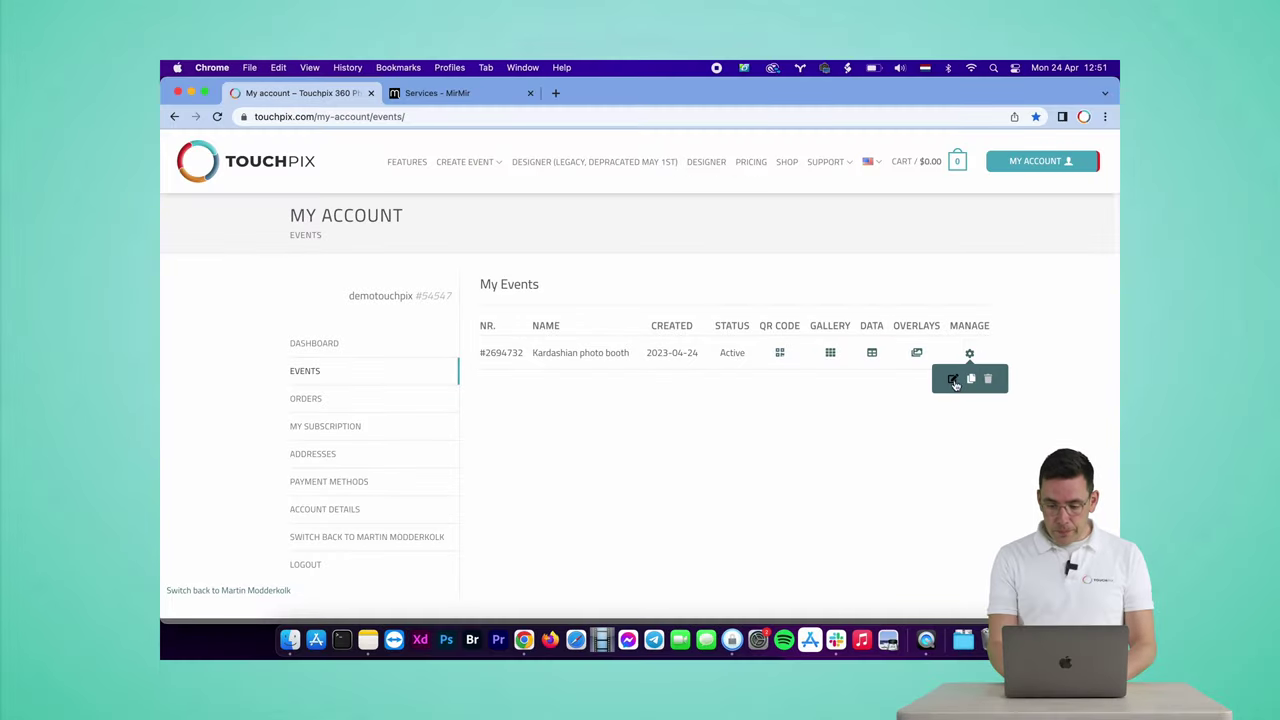
Check the event's Animated GIF settings (6 photos, 0,5 s) in edit mode, then open the Designer.
click(953, 381)
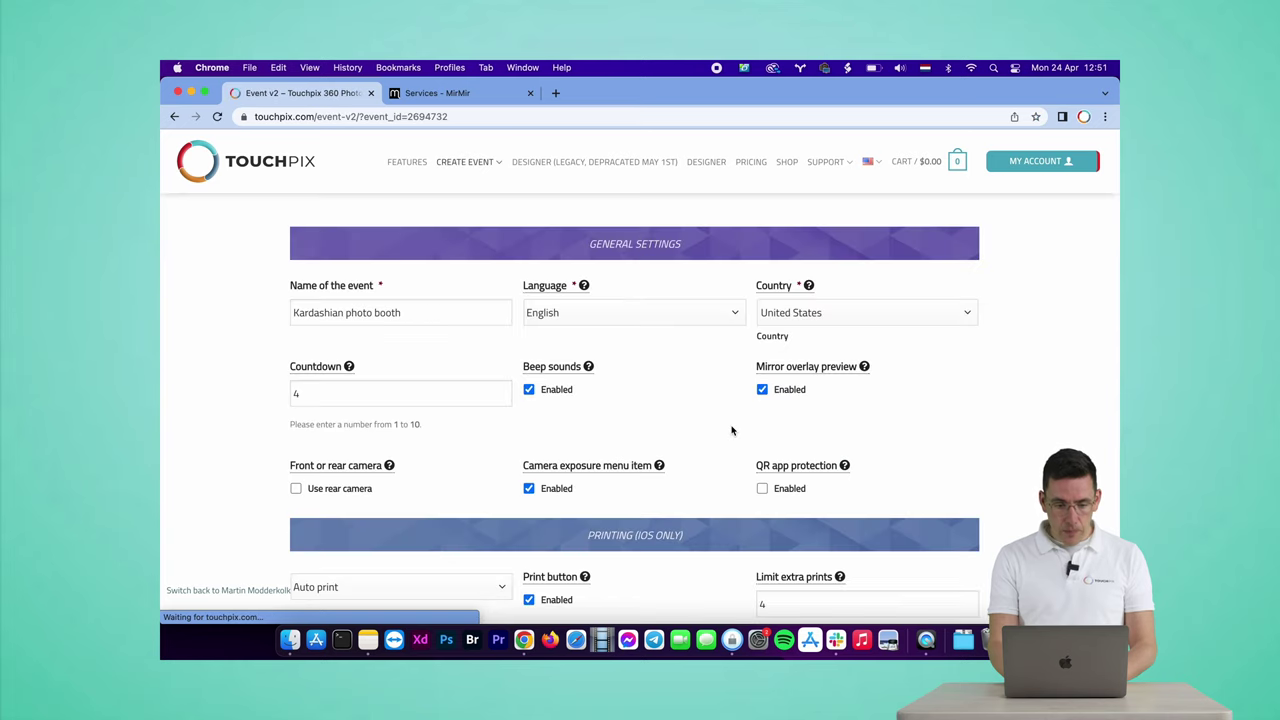
scroll(504, 424, down, 5)
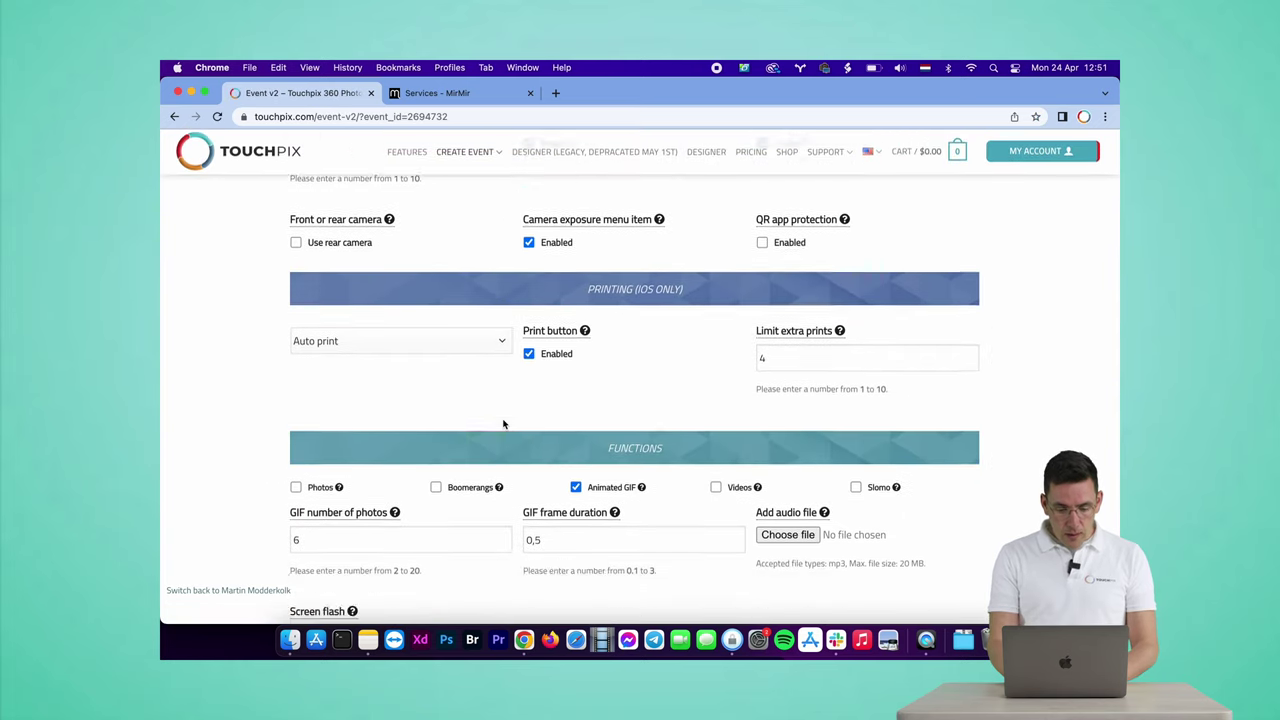
scroll(503, 424, down, 1)
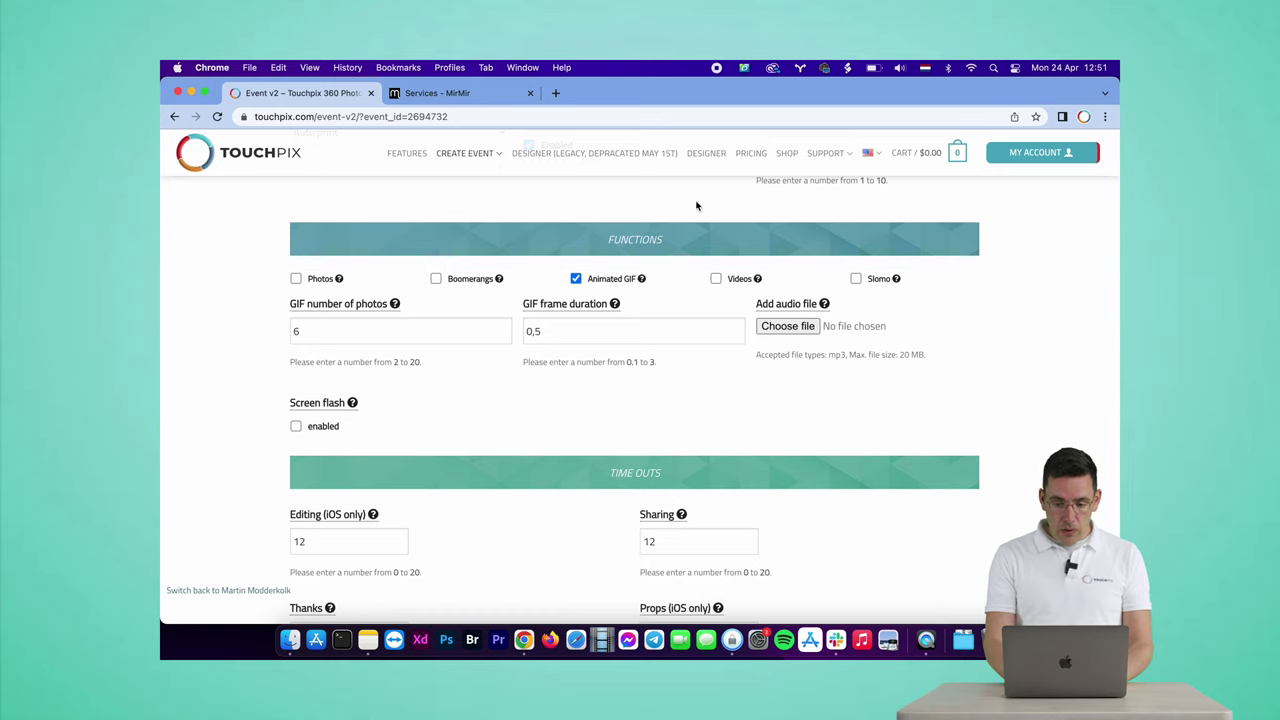
click(703, 156)
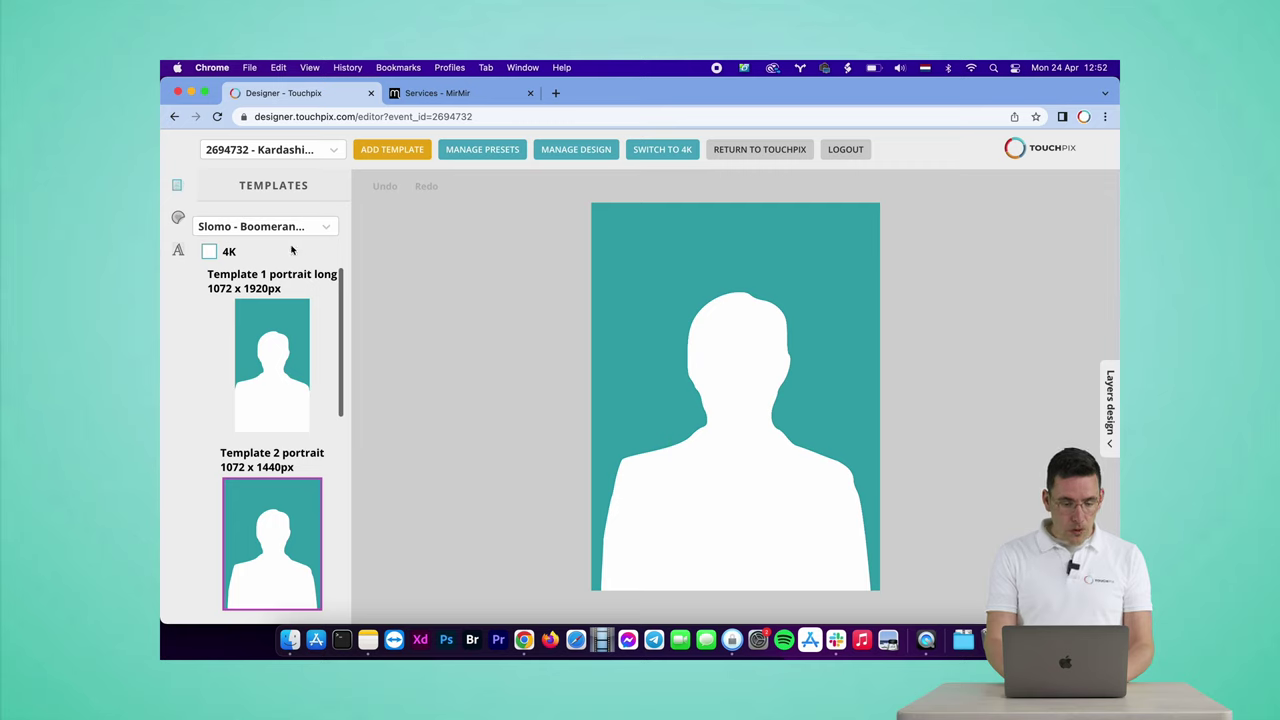
Switch the Templates panel to show GIF (photo/print) templates.
click(282, 233)
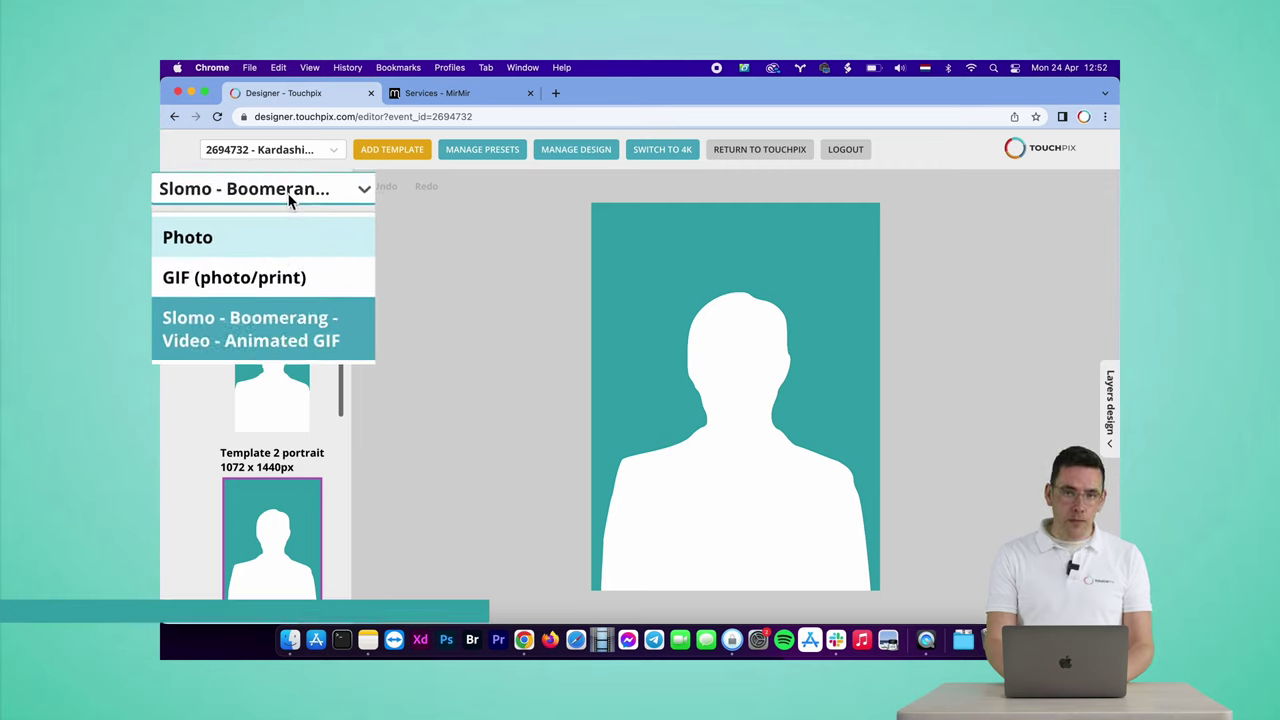
click(263, 283)
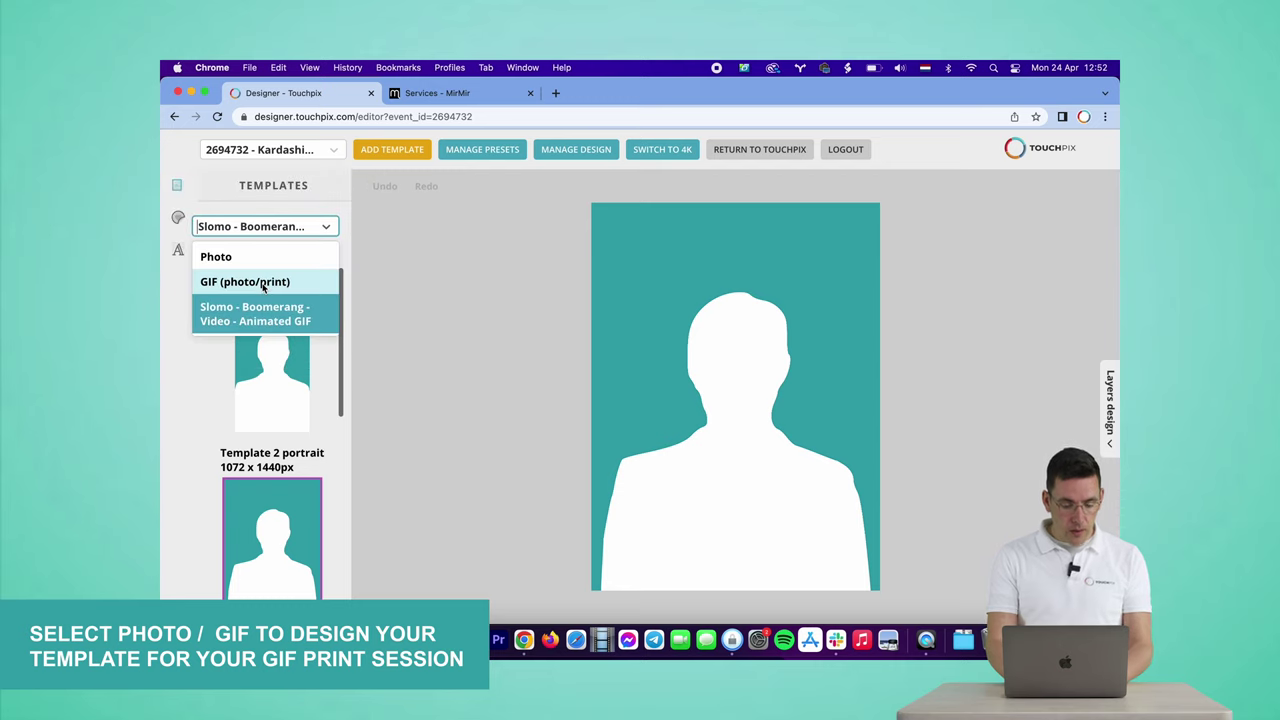
click(263, 283)
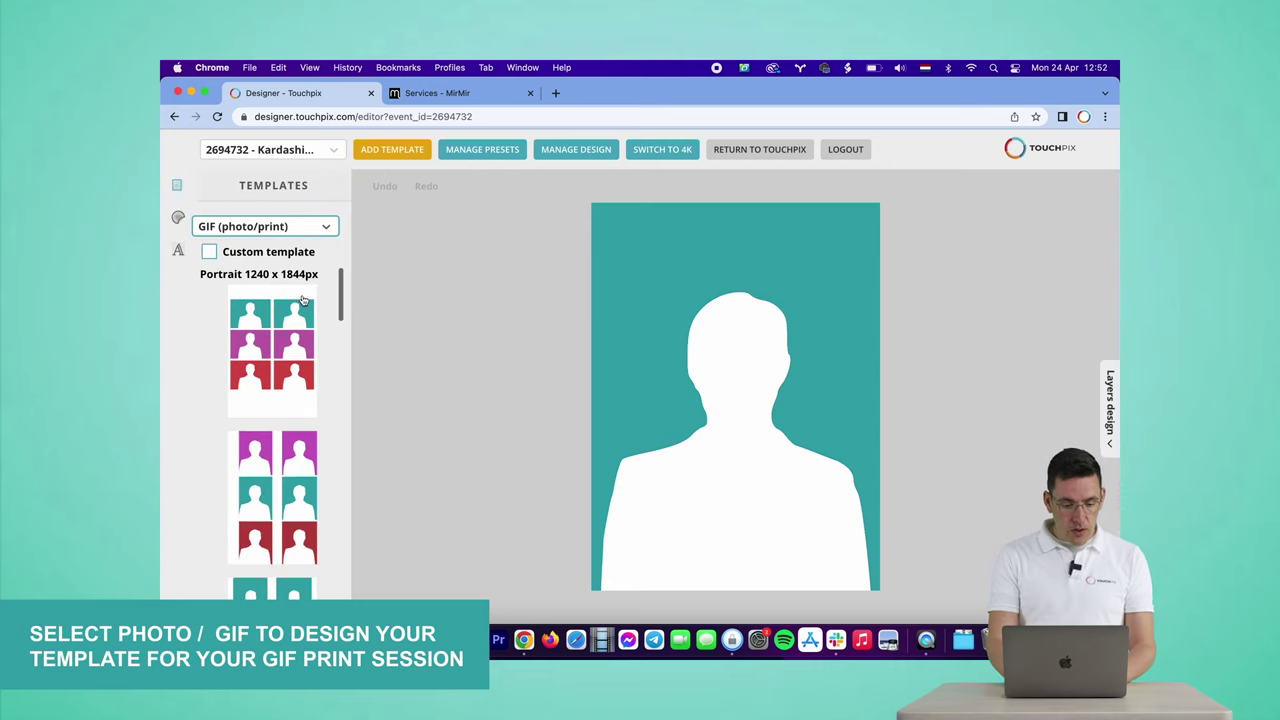
scroll(291, 368, down, 10)
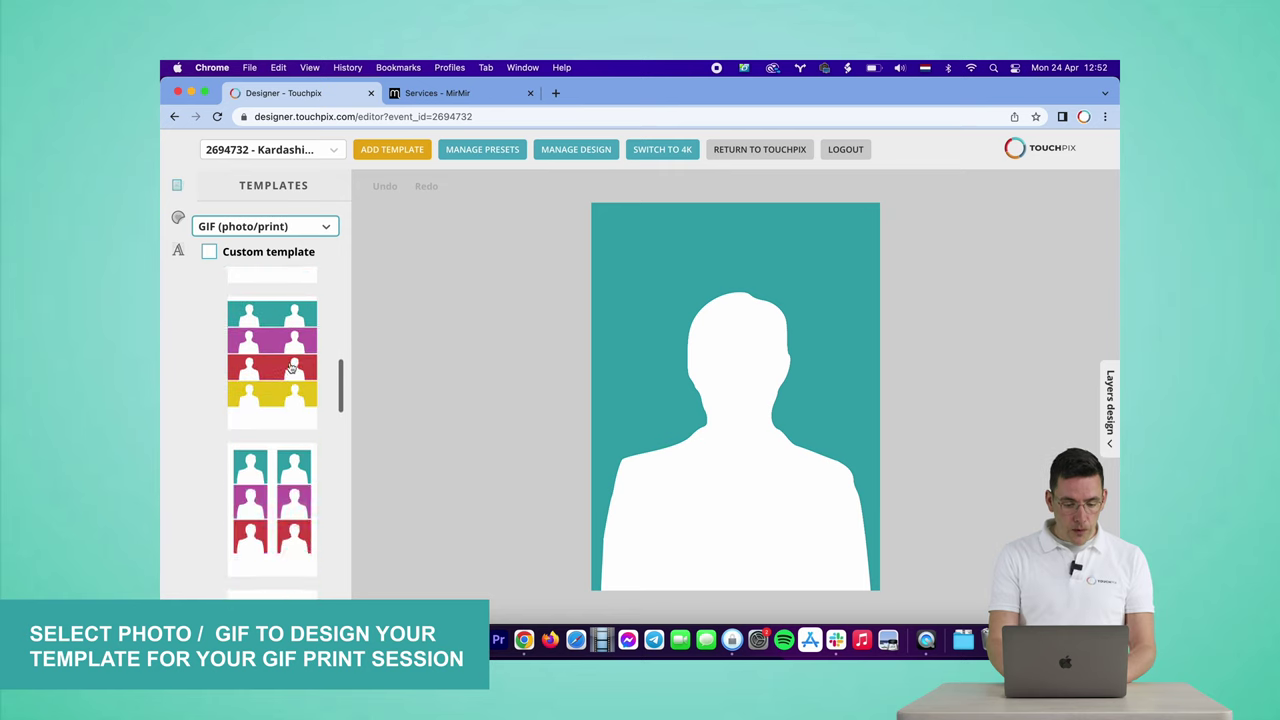
scroll(291, 368, up, 10)
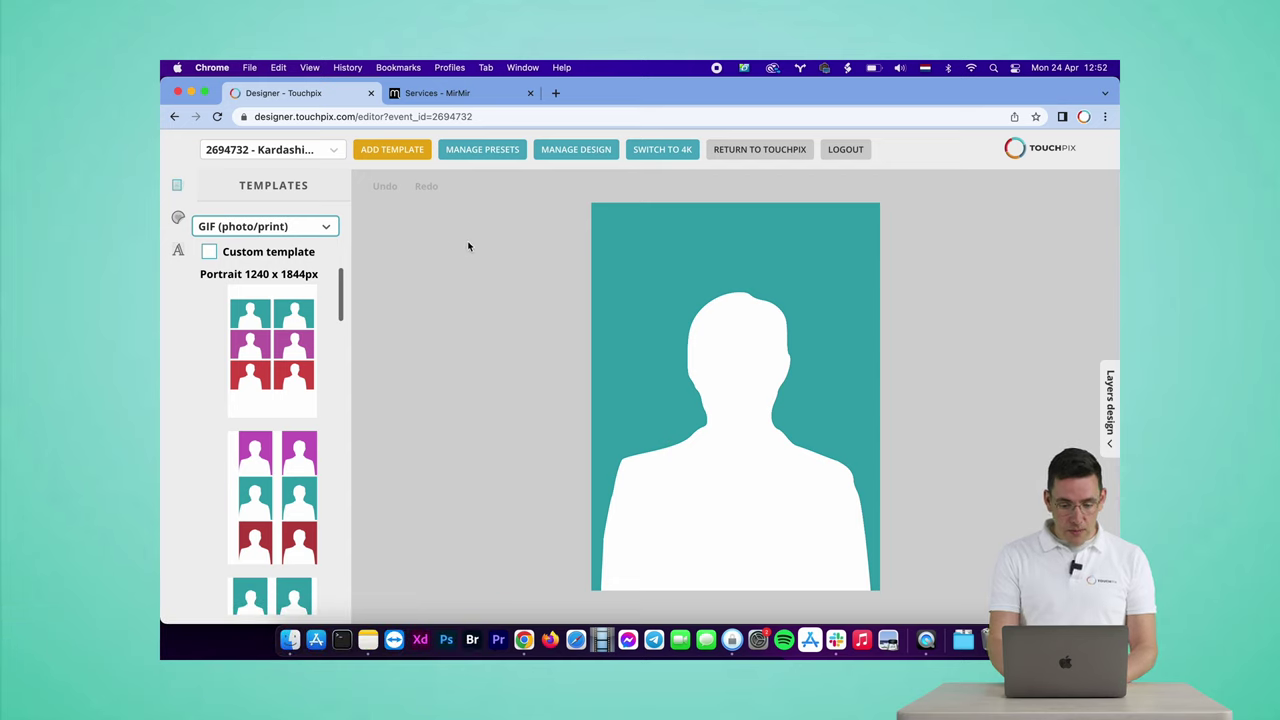
Load the saved Kardashian Print user preset from Manage Presets.
click(492, 151)
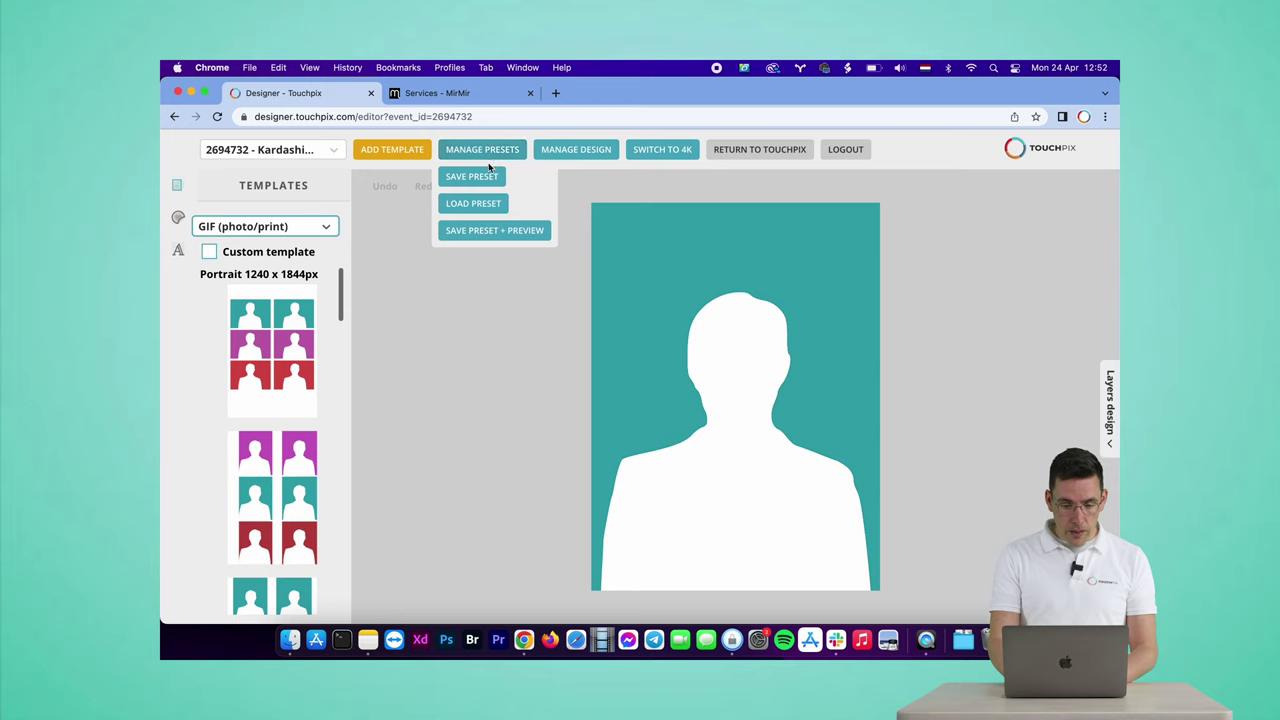
click(482, 205)
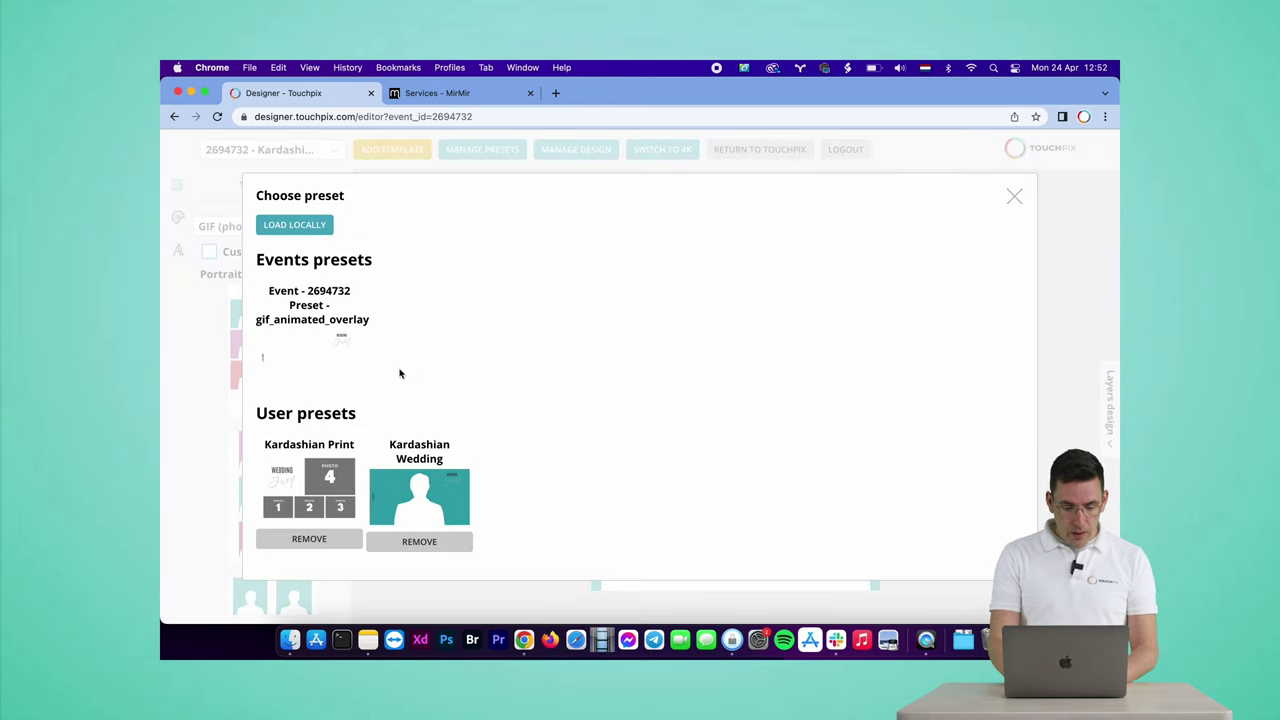
click(309, 500)
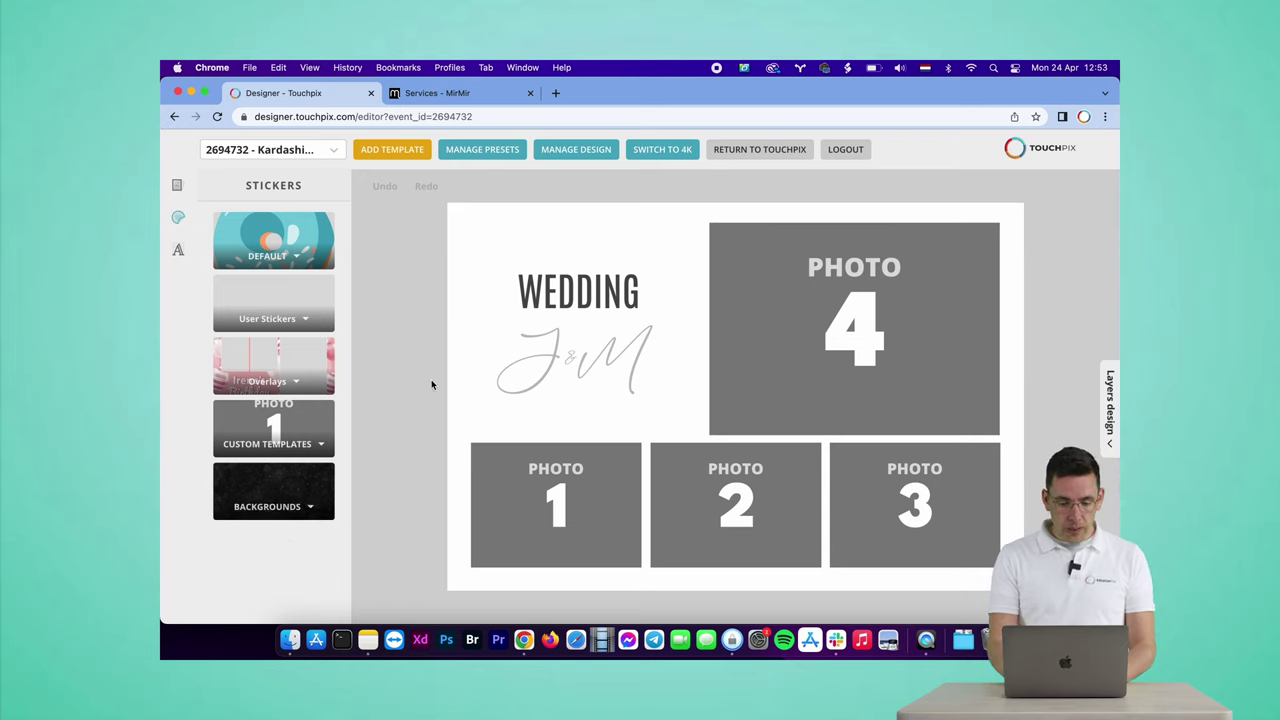
Add the Kardashian Print layout with WEDDING, J&M and four photo slots as an event template.
click(400, 158)
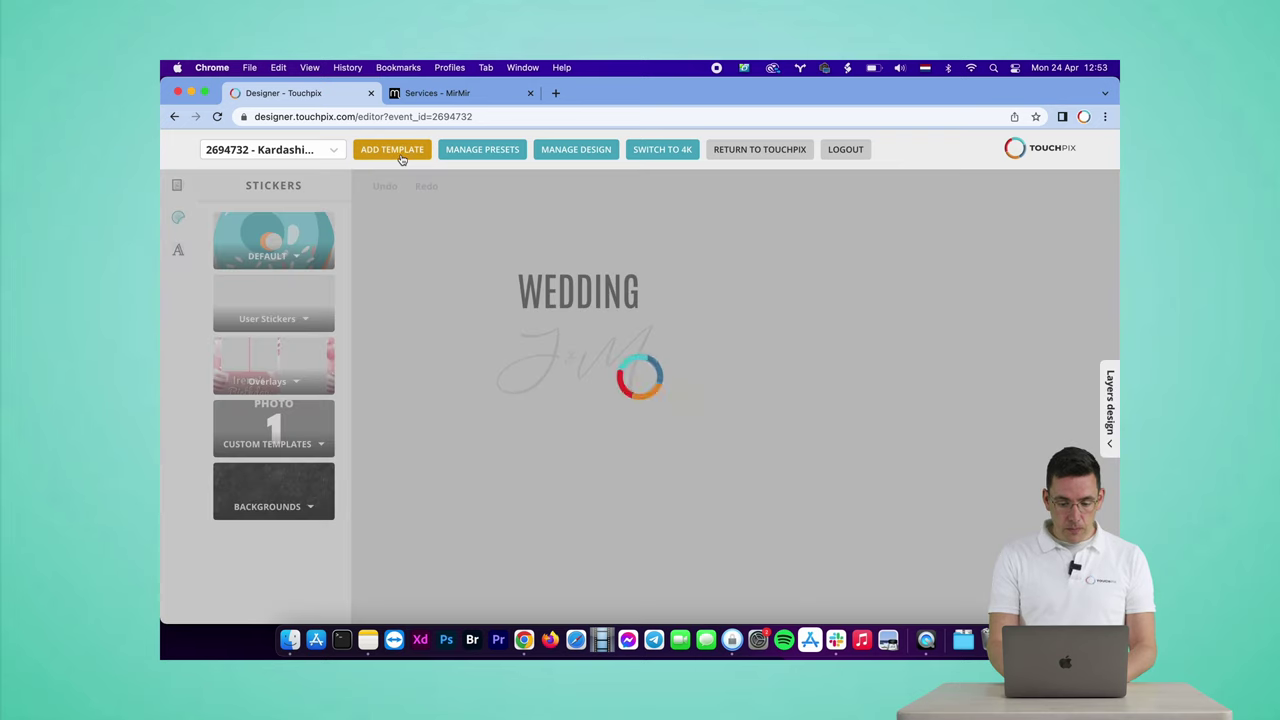